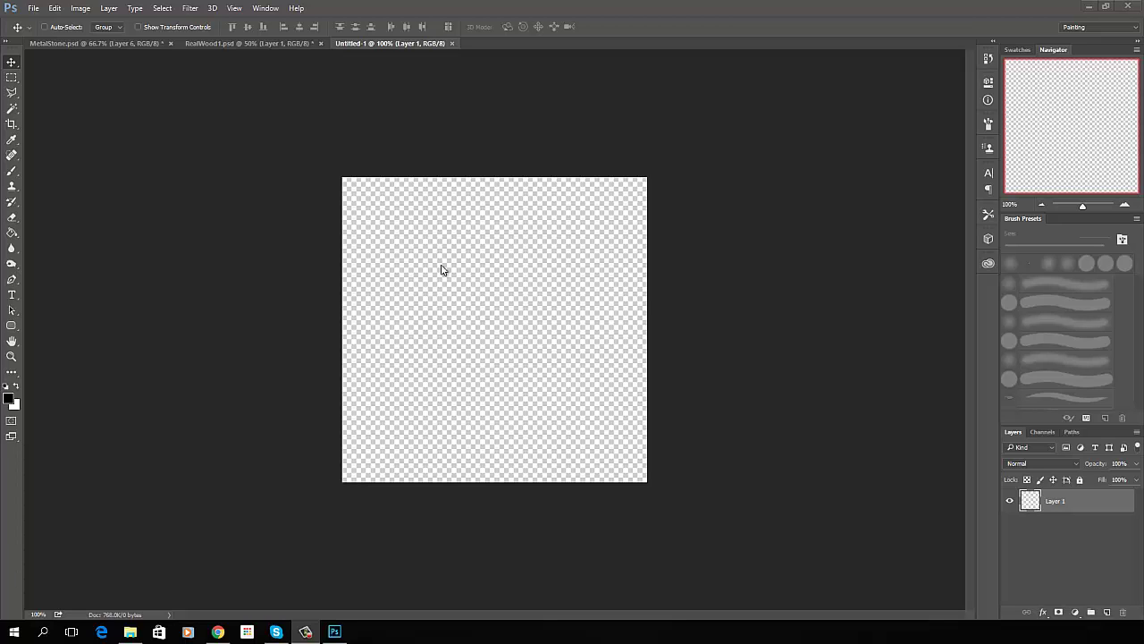
# Copy the entire wood texture from RealWood1.psd and paste it into the Untitled-1 document
pyautogui.click(91, 42)
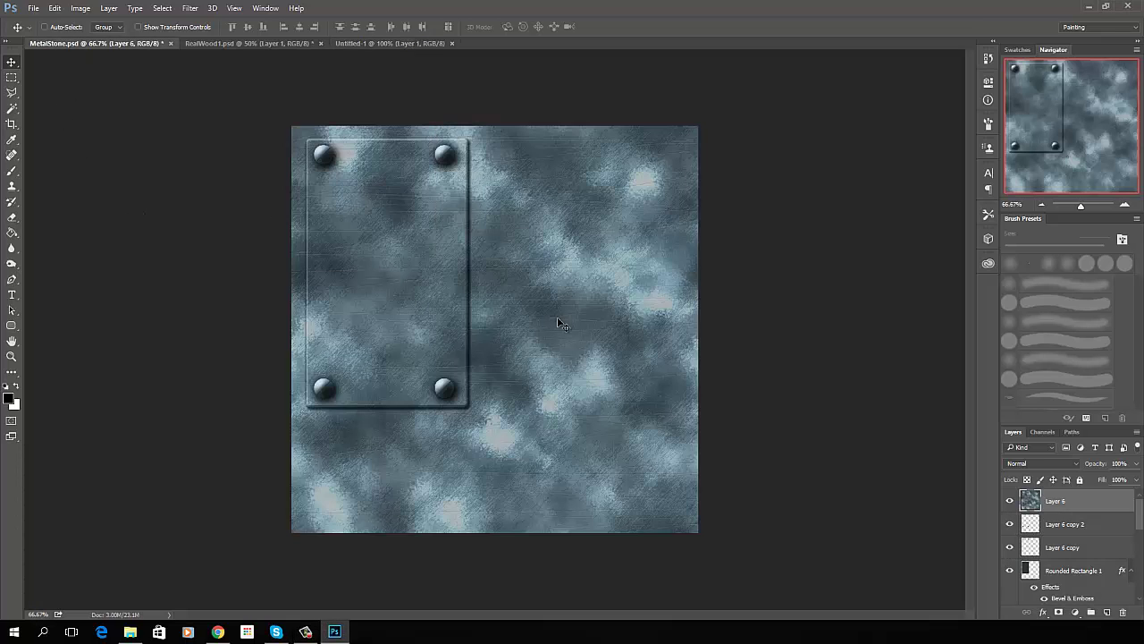
pyautogui.click(213, 42)
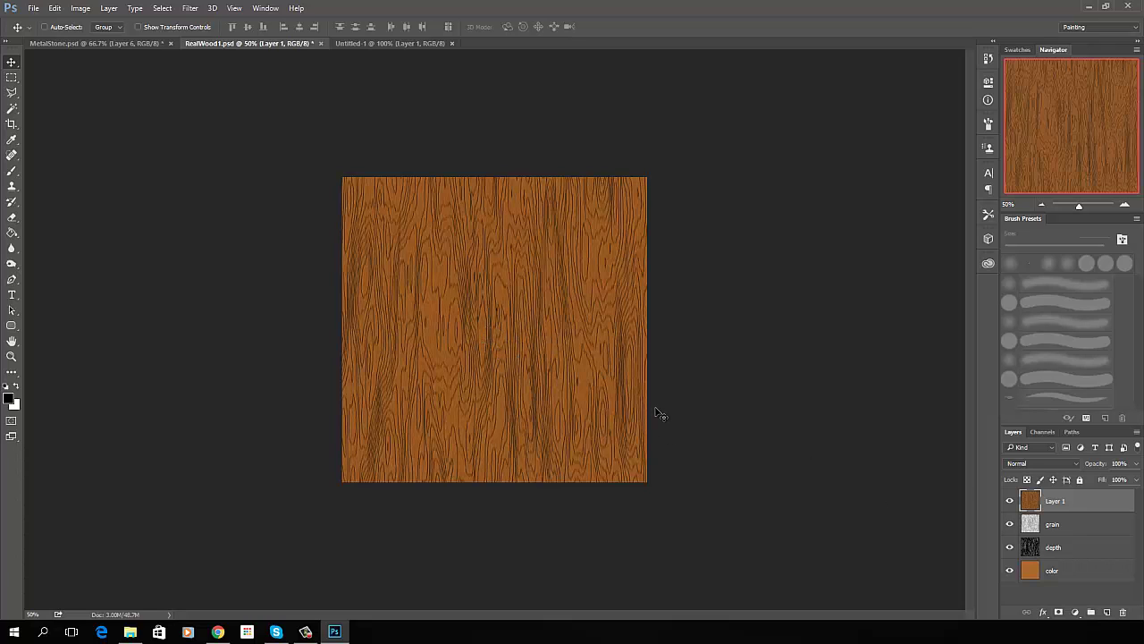
pyautogui.hotkey('ctrl', 'a')
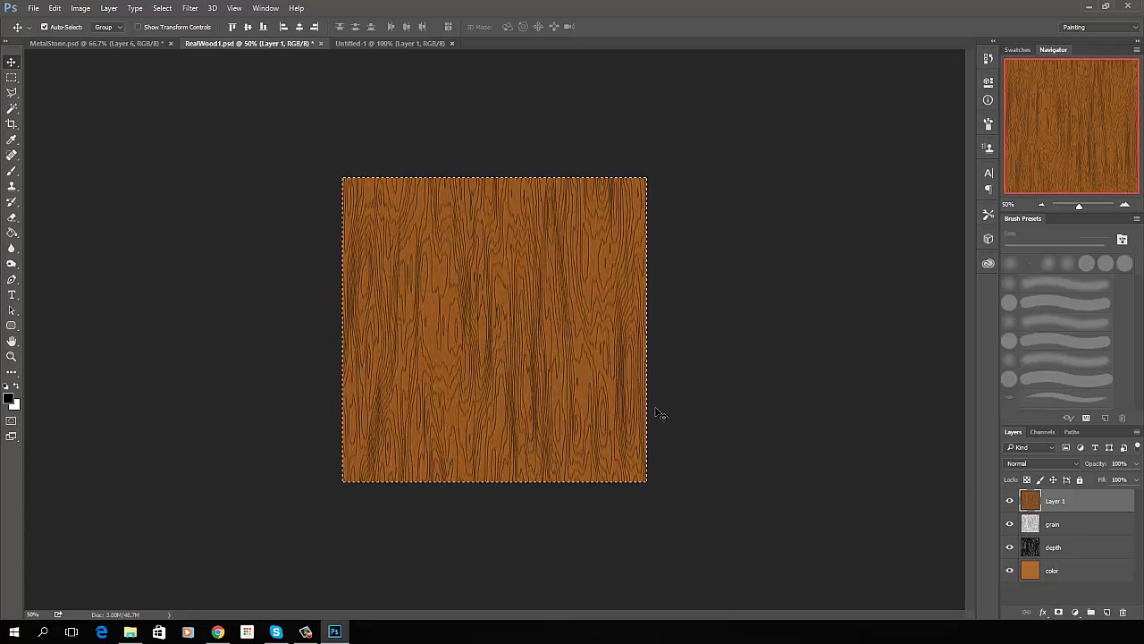
pyautogui.click(402, 43)
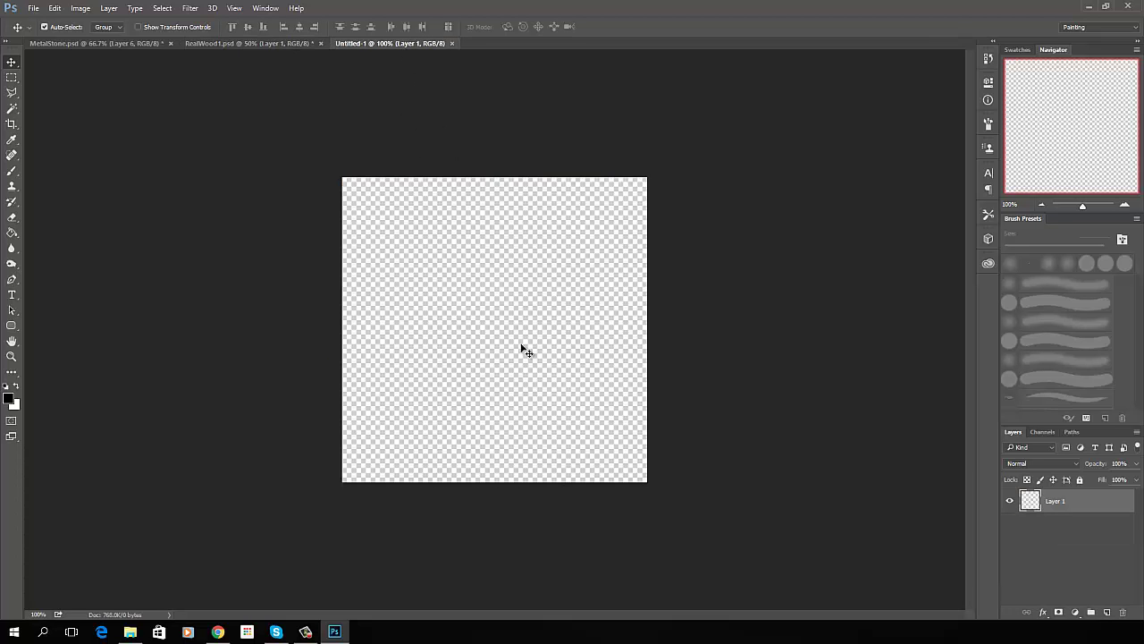
pyautogui.hotkey('ctrl', 'v')
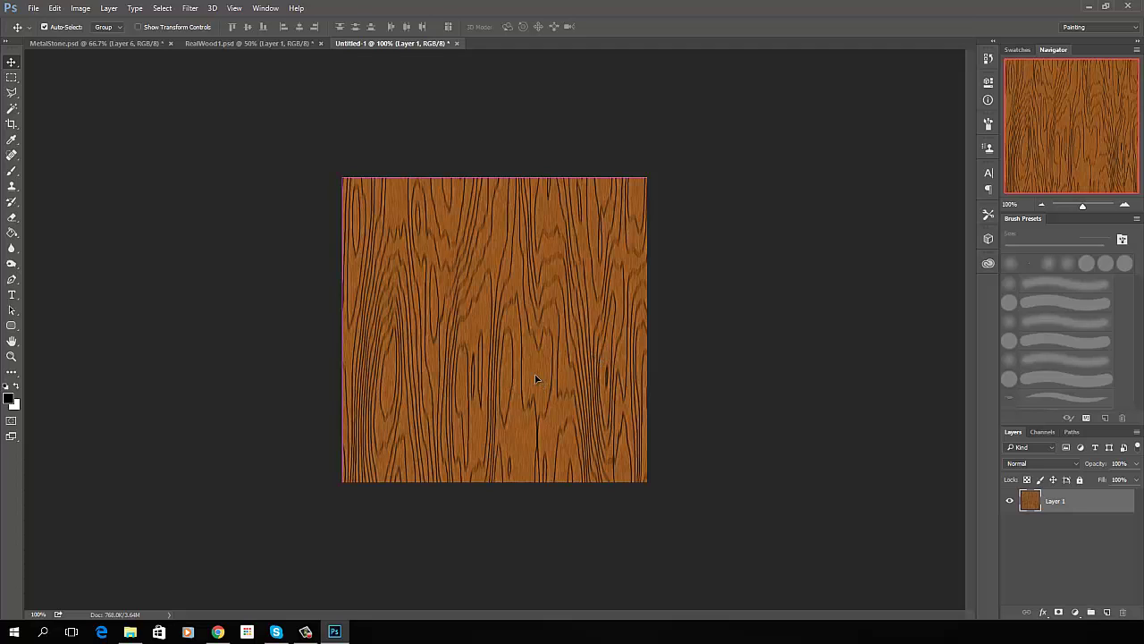
# Scale the pasted wood texture down proportionally to about 52% and centre it over the canvas
pyautogui.hotkey('ctrl', 't')
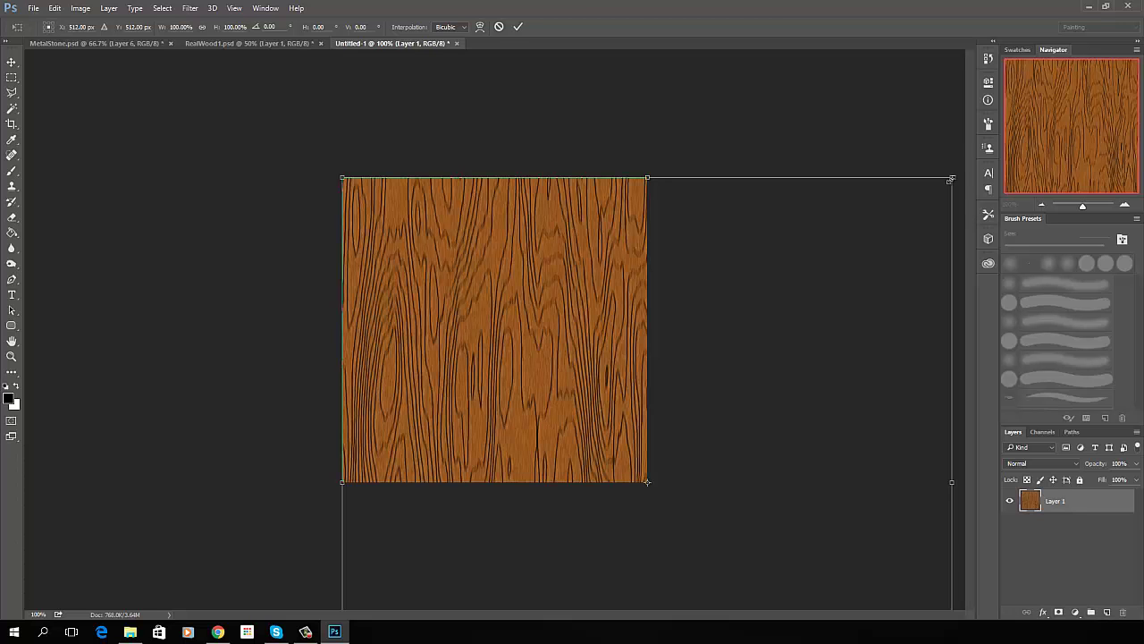
pyautogui.moveTo(952, 180); pyautogui.dragTo(628, 459)
pyautogui.moveTo(552, 577); pyautogui.dragTo(545, 282)
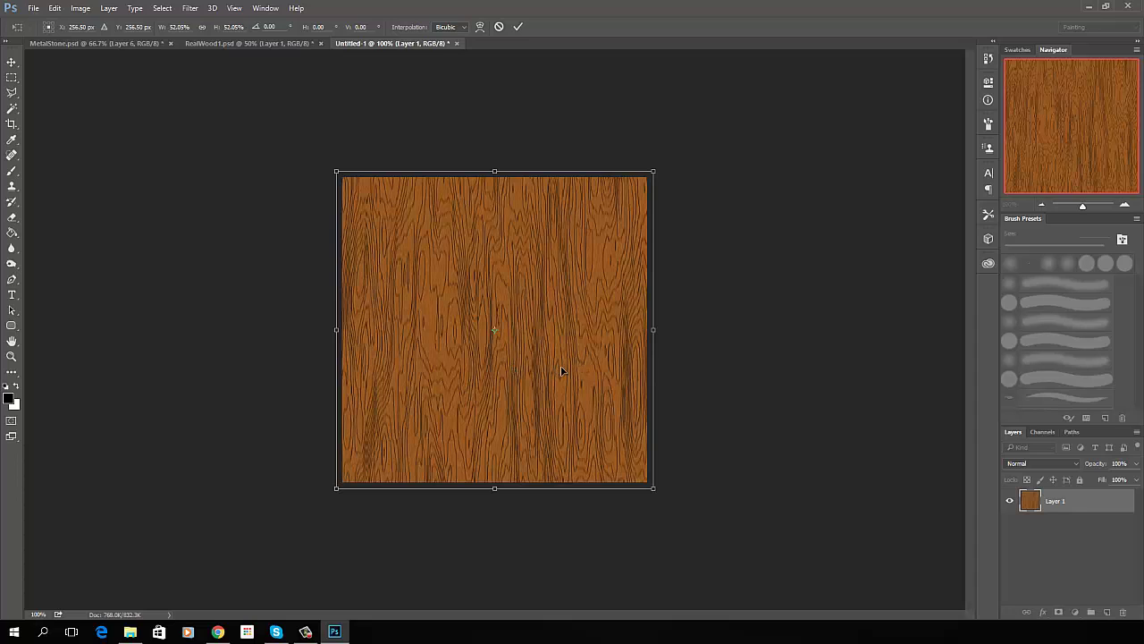
pyautogui.press('Return')
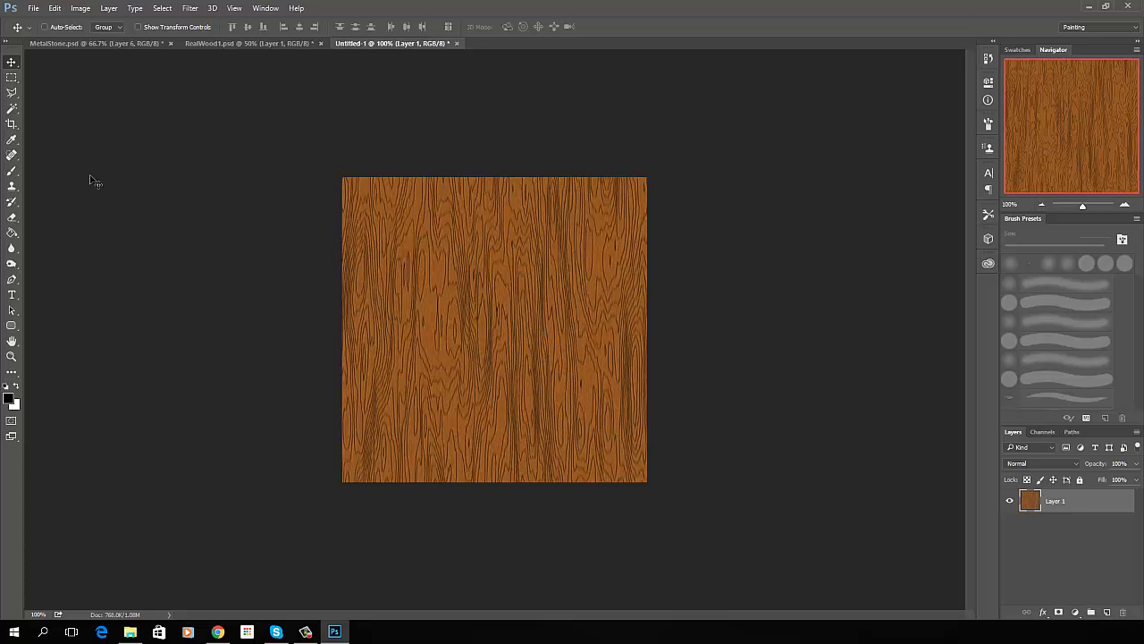
# Crop the image to the current canvas bounds, deleting the wood pixels that extend past the edges
pyautogui.click(11, 124)
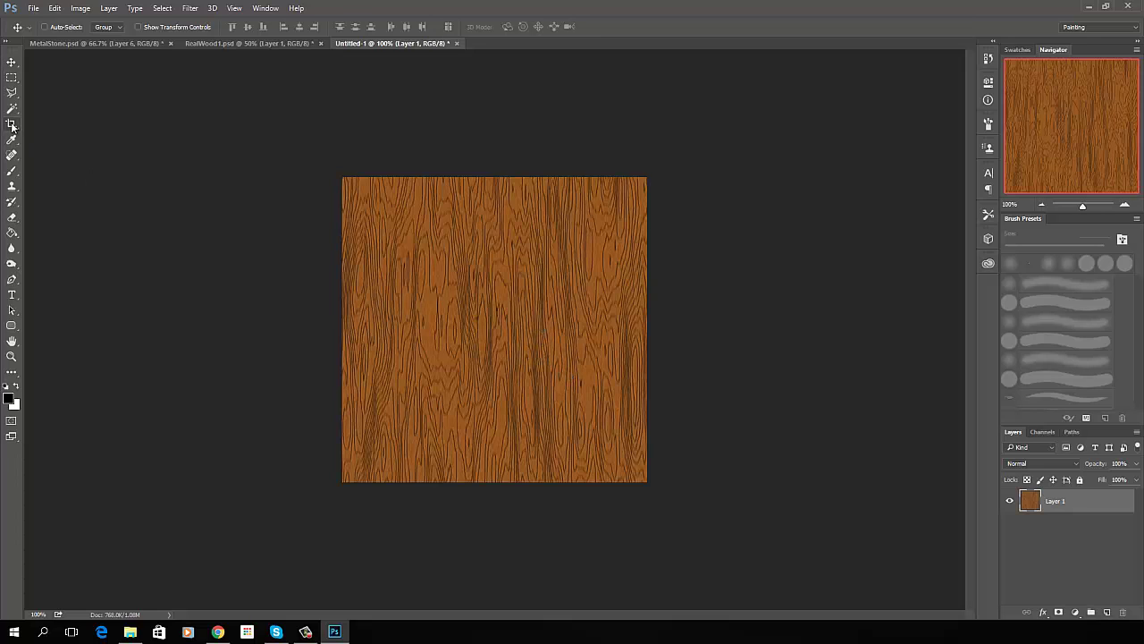
pyautogui.click(122, 269)
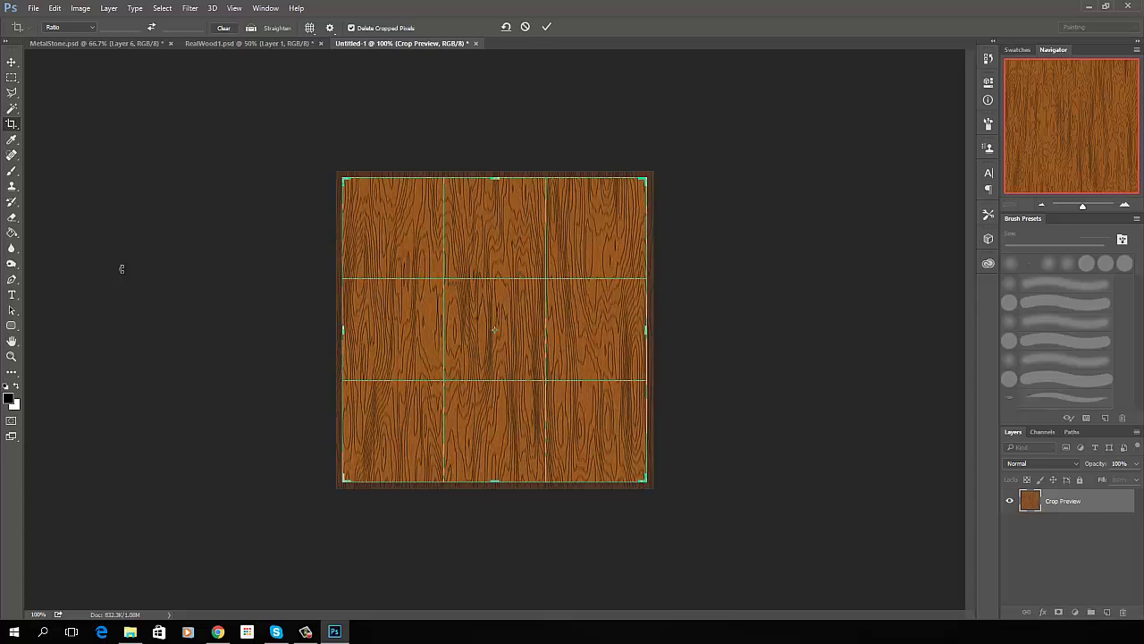
pyautogui.press('Return')
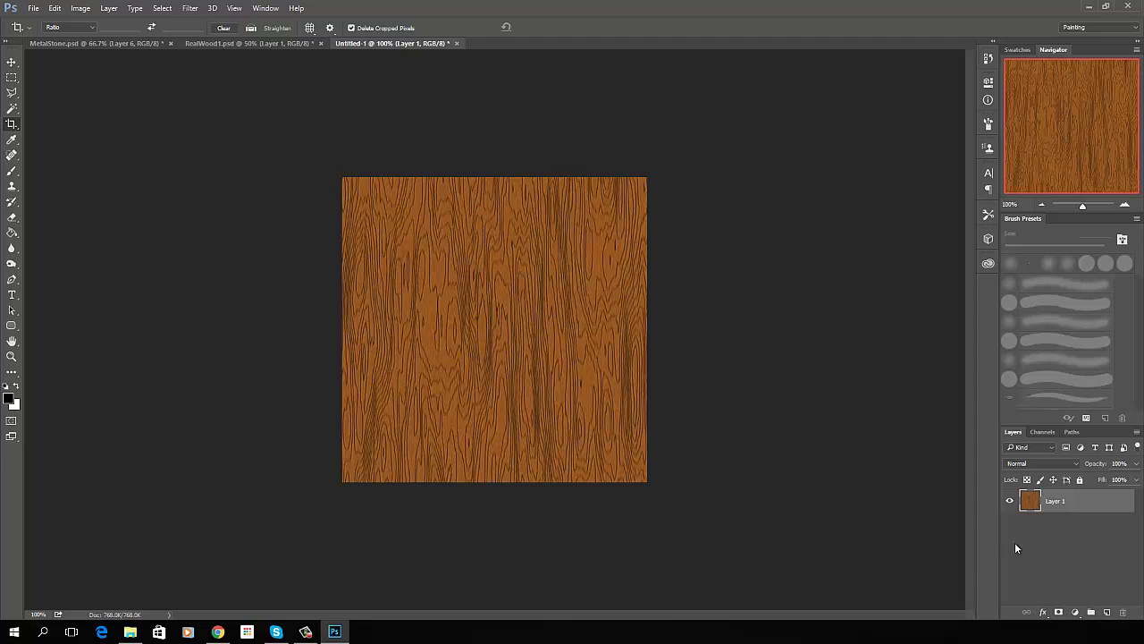
# Add a new layer above the wood and set the brush's foreground color to a dark brown, about #311c09
pyautogui.click(1108, 612)
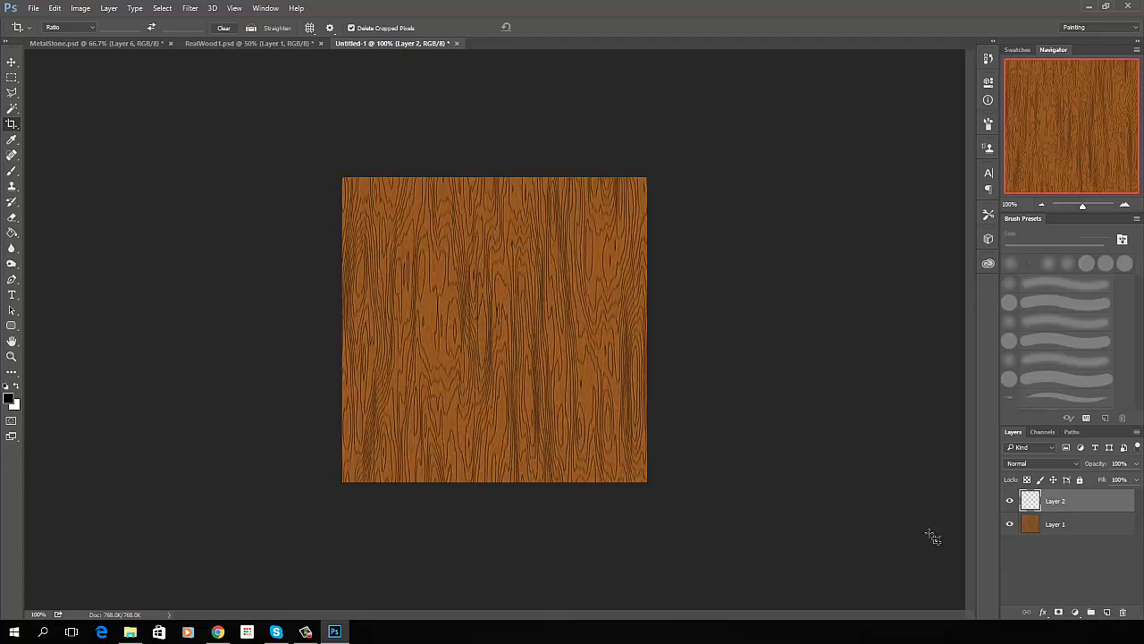
pyautogui.click(12, 171)
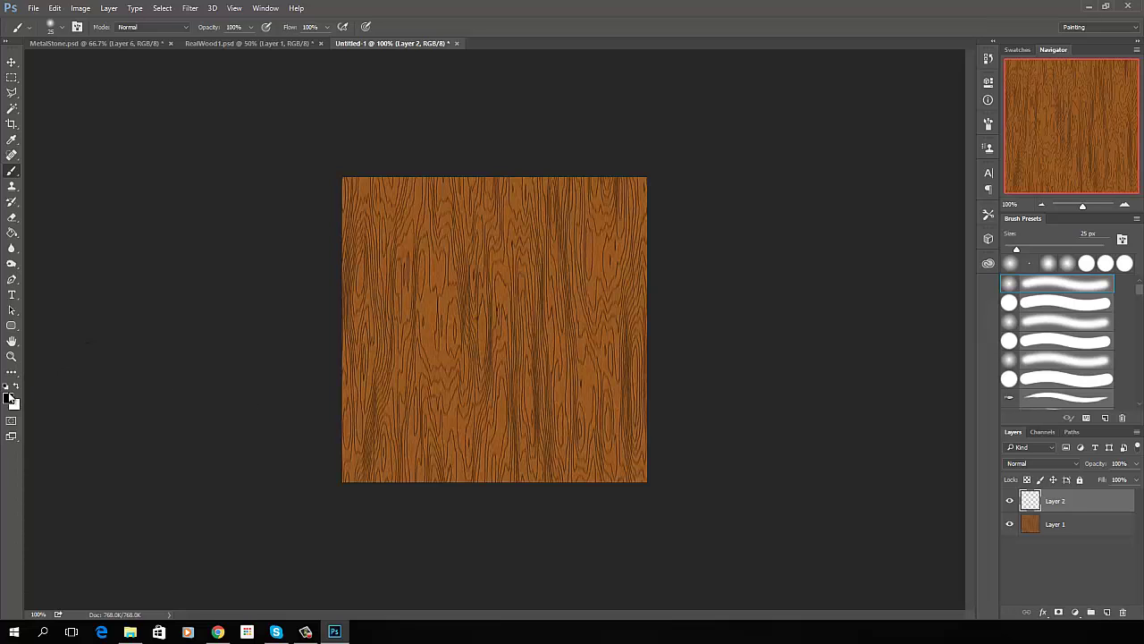
pyautogui.click(11, 402)
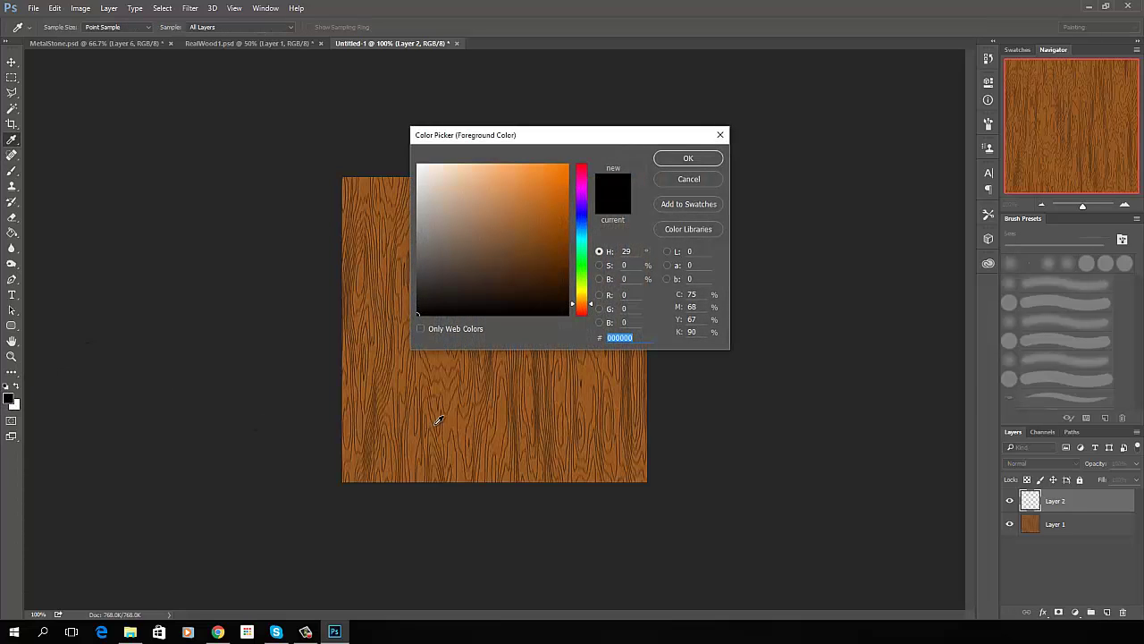
pyautogui.click(541, 417)
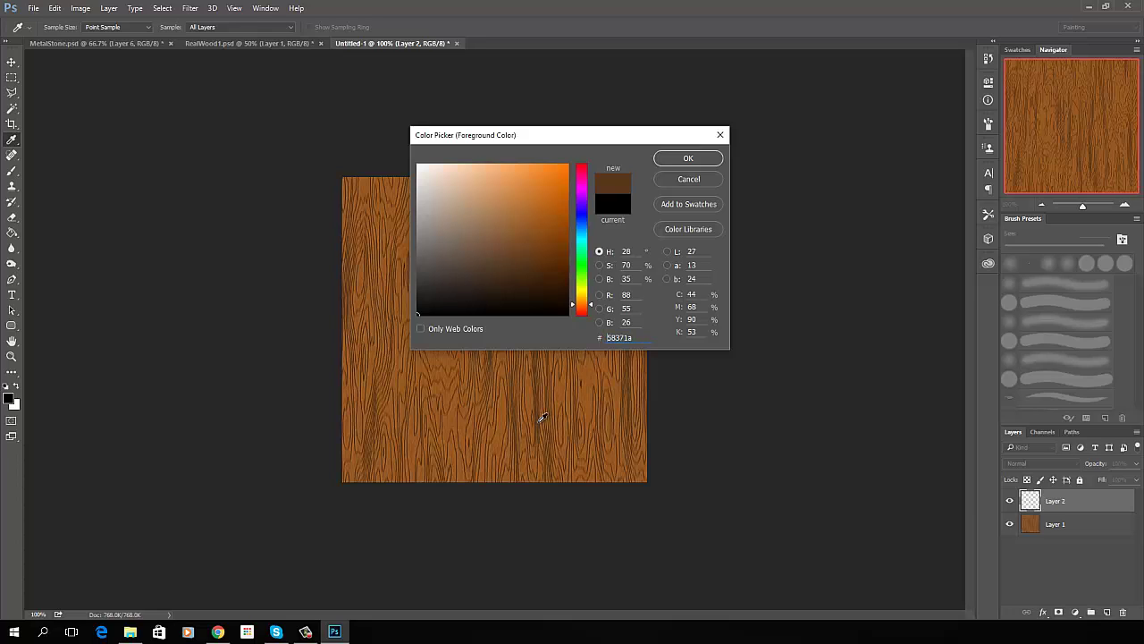
pyautogui.click(541, 285)
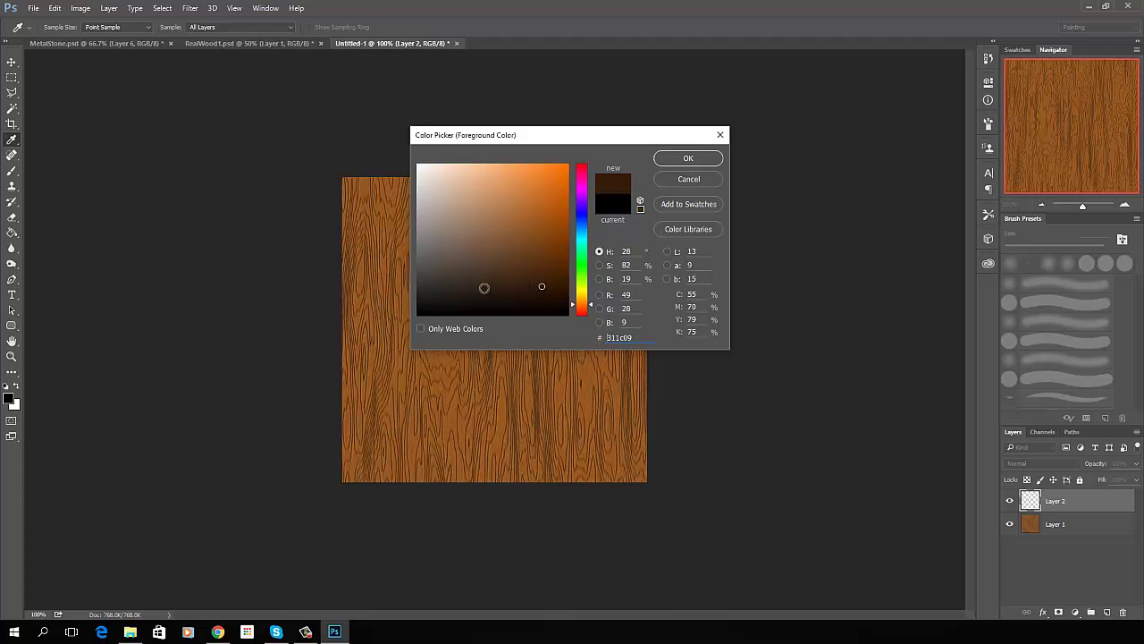
pyautogui.click(676, 160)
pyautogui.press('b')
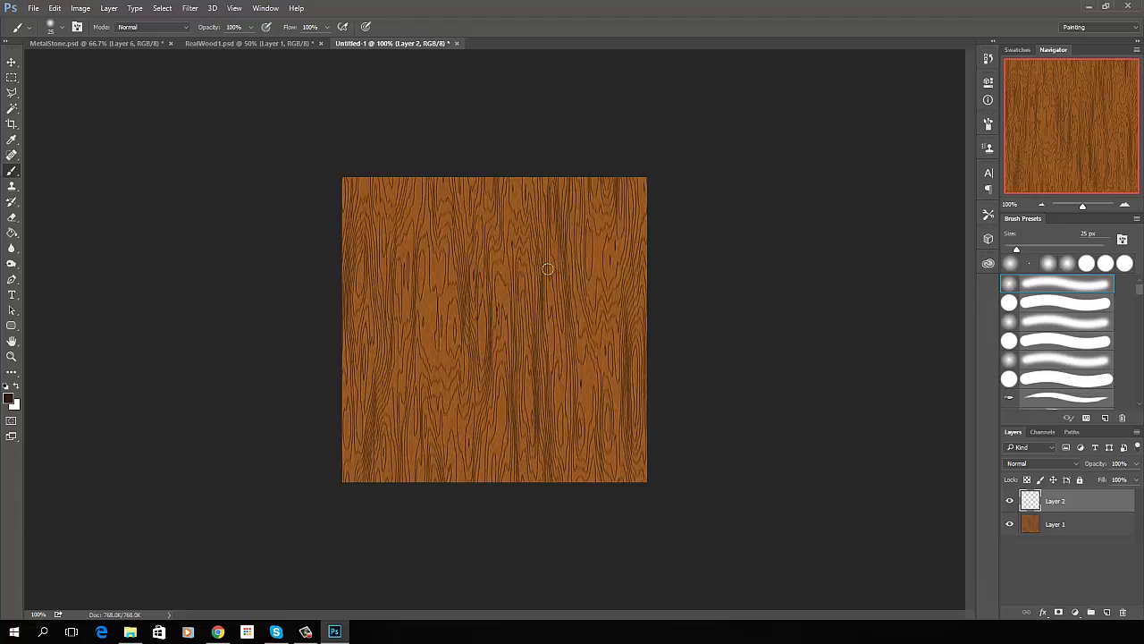
# Paint six straight vertical plank-gap lines over the full height of the wood with a 6 px hard round brush
pyautogui.click(1045, 304)
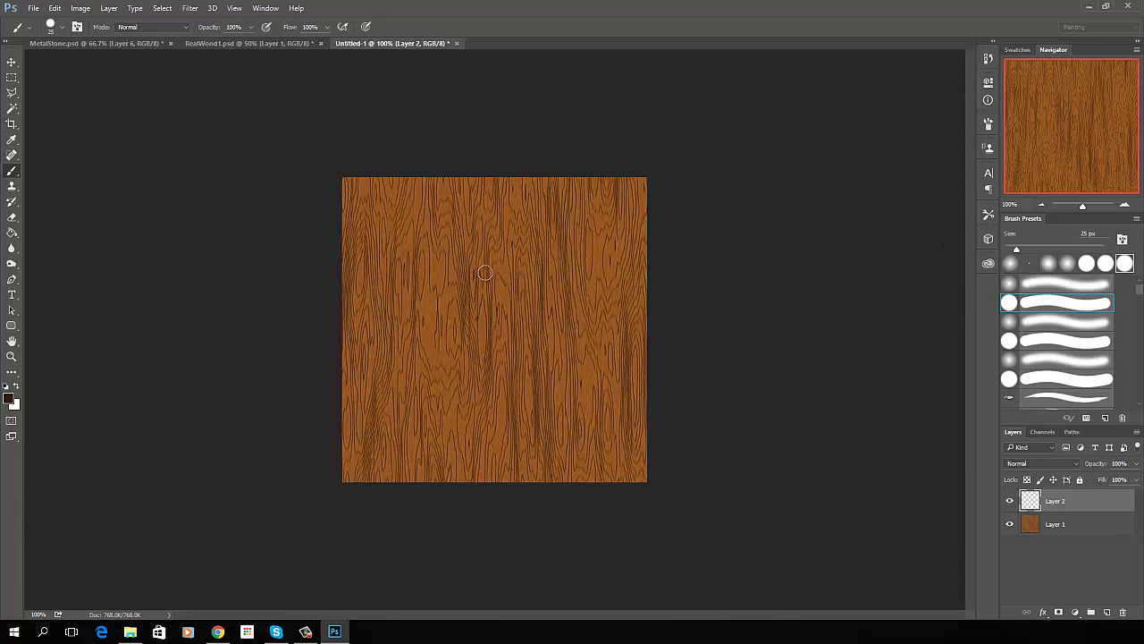
pyautogui.press('[')
pyautogui.press('[')
pyautogui.press('[')
pyautogui.press('[')
pyautogui.press('[')
pyautogui.moveTo(386, 173); pyautogui.dragTo(386, 488)
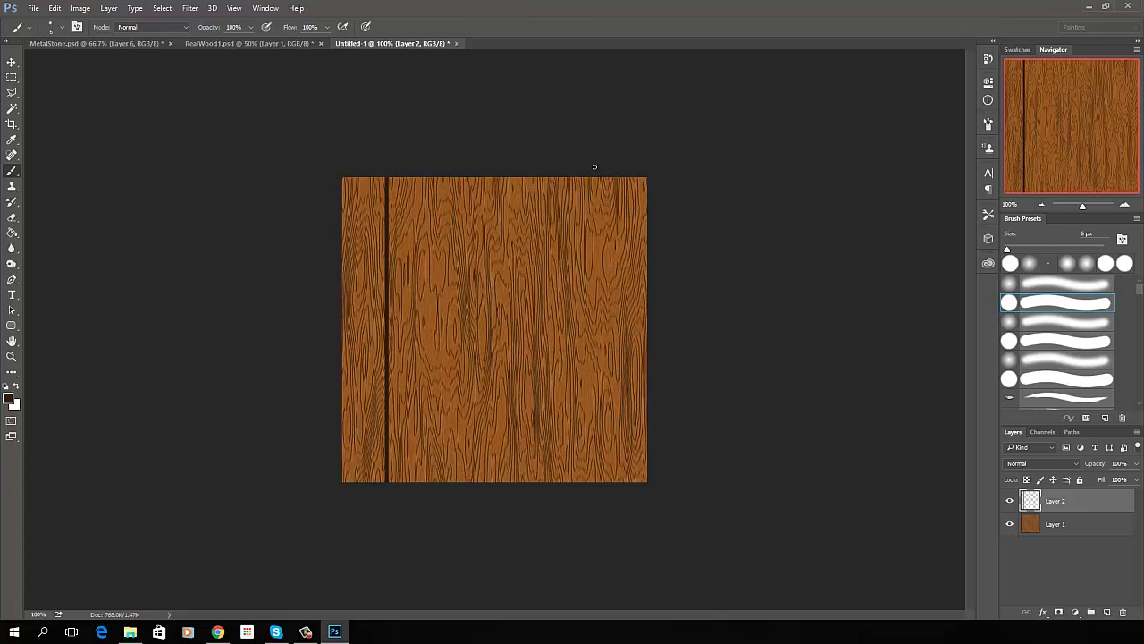
pyautogui.moveTo(593, 166); pyautogui.dragTo(594, 487)
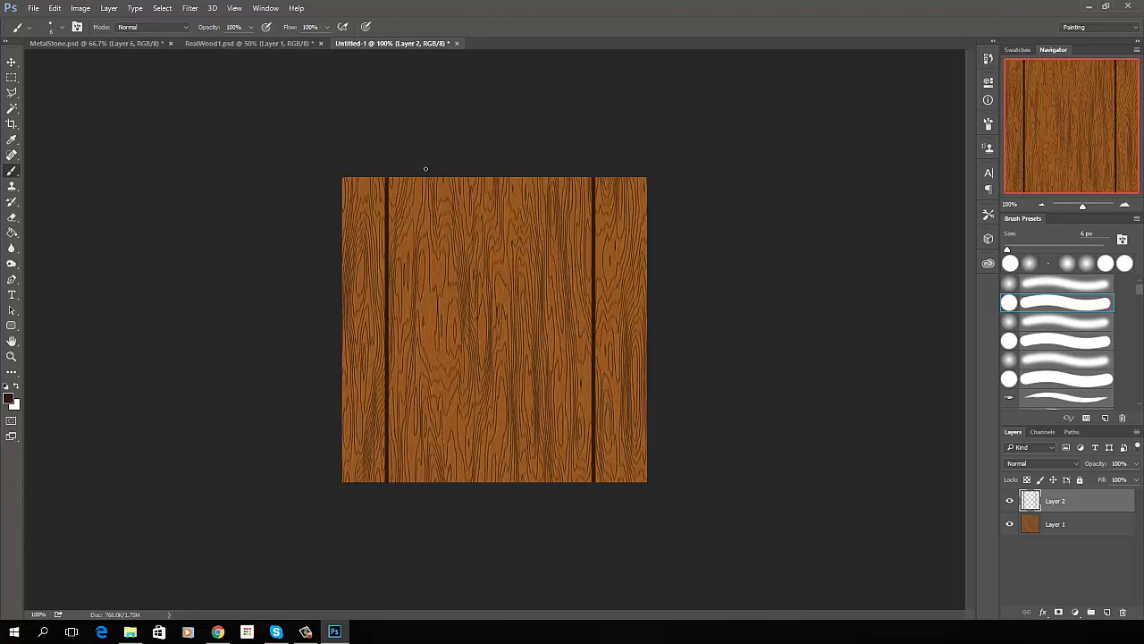
pyautogui.moveTo(425, 181); pyautogui.dragTo(411, 536)
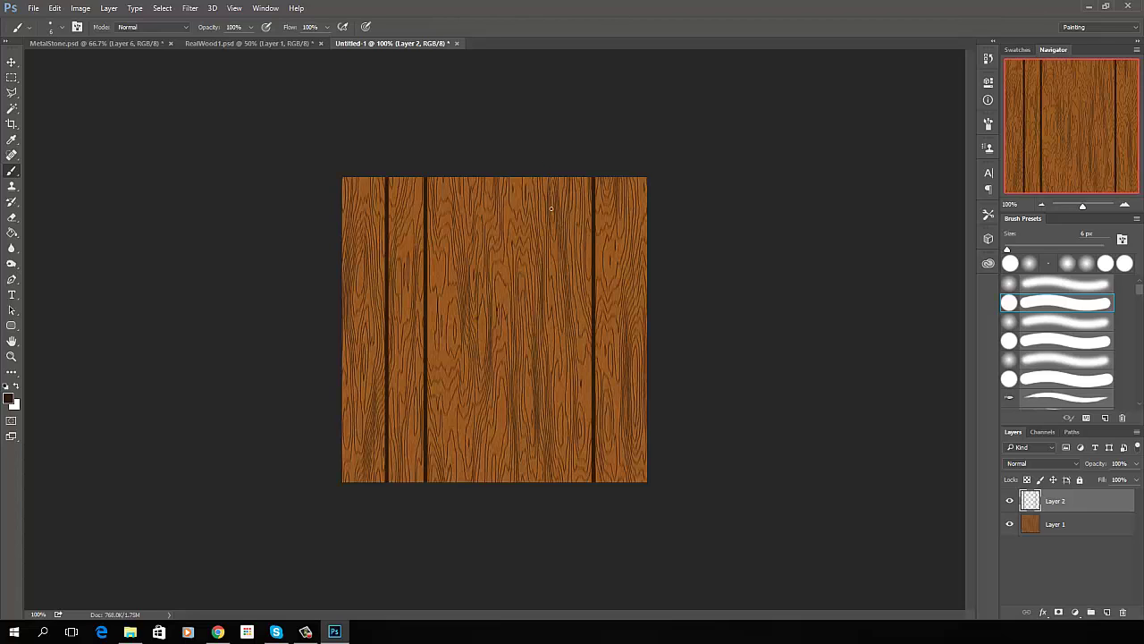
pyautogui.moveTo(551, 209); pyautogui.dragTo(556, 540)
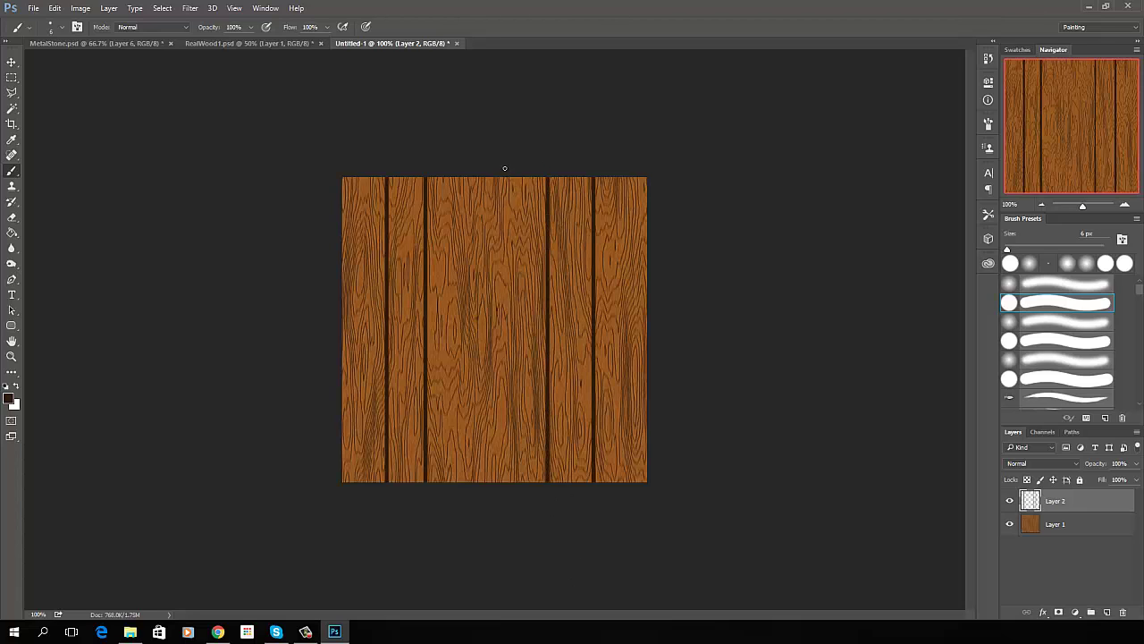
pyautogui.moveTo(507, 181); pyautogui.dragTo(521, 510)
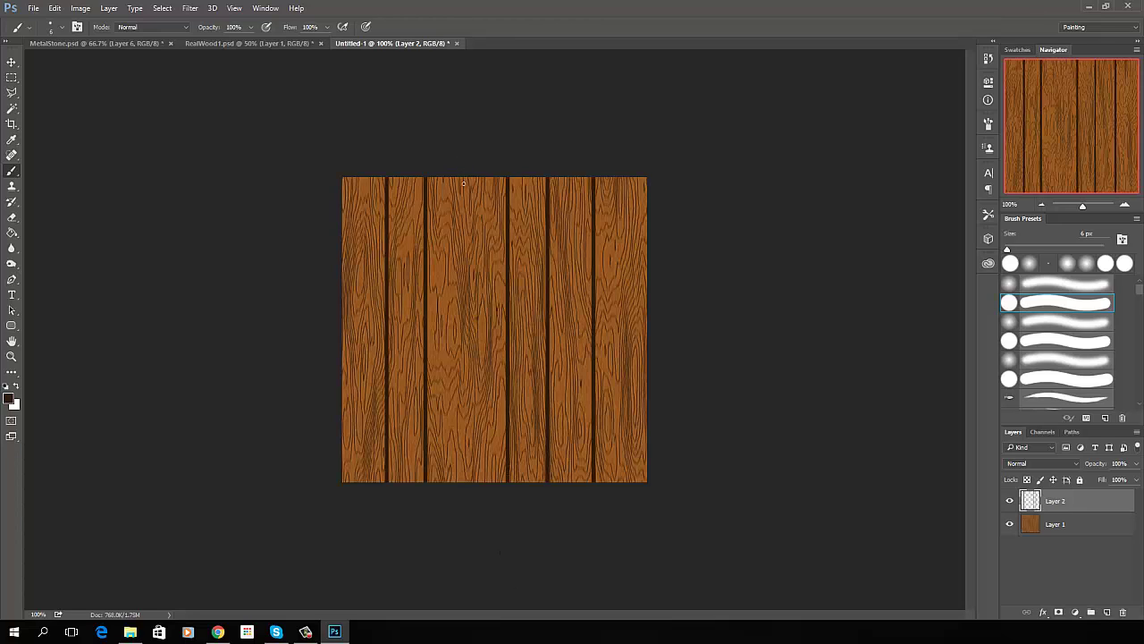
pyautogui.moveTo(463, 183); pyautogui.dragTo(463, 531)
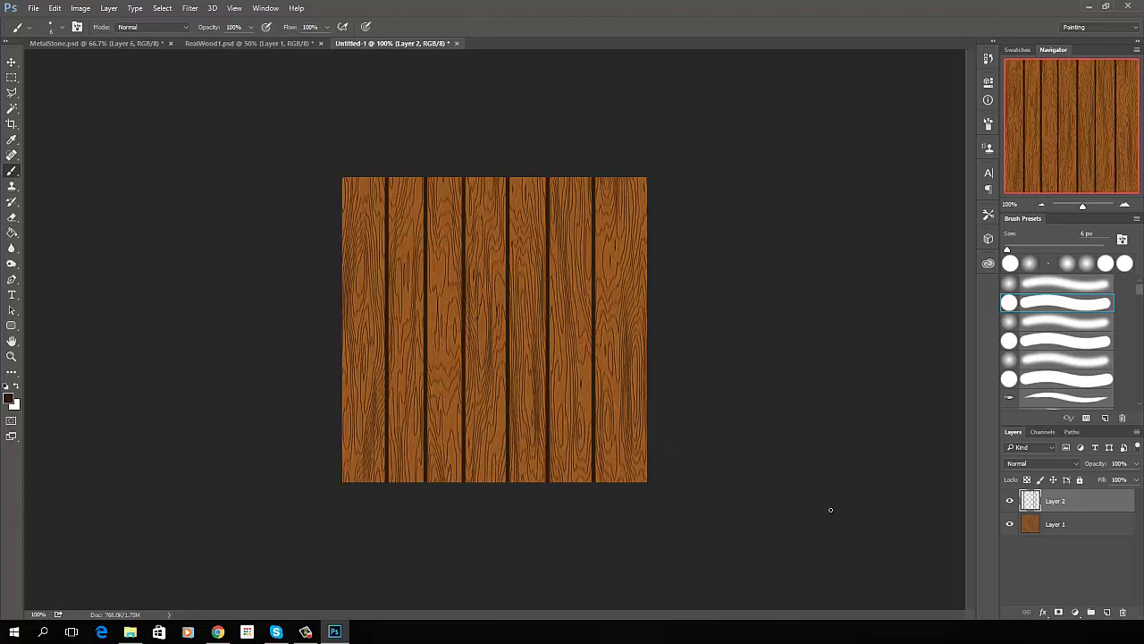
# Duplicate the layer containing the plank-gap lines under the default copy name
pyautogui.rightClick(1088, 499)
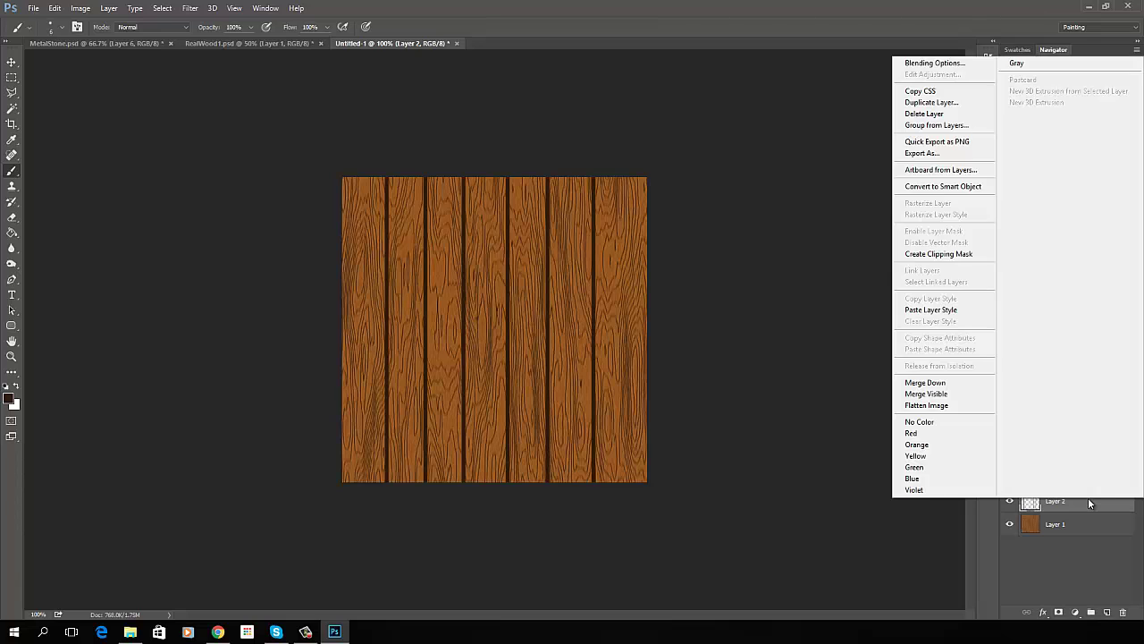
pyautogui.click(940, 105)
pyautogui.click(669, 198)
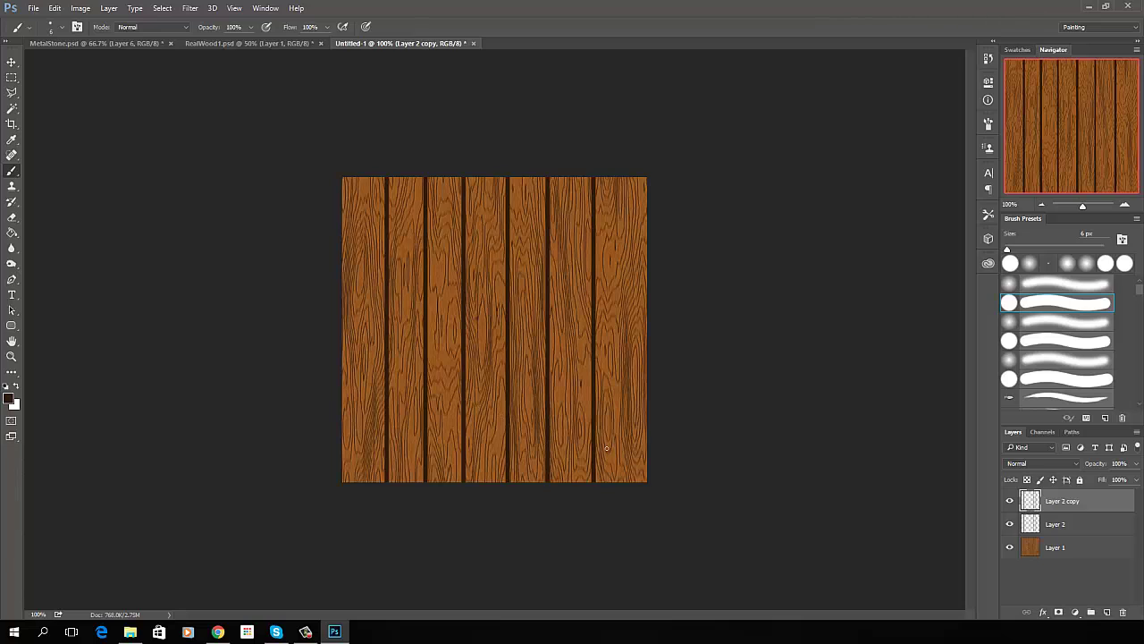
# Darken the duplicated line layer to black with Levels by setting the black input level to 240
pyautogui.click(79, 8)
pyautogui.moveTo(90, 38)
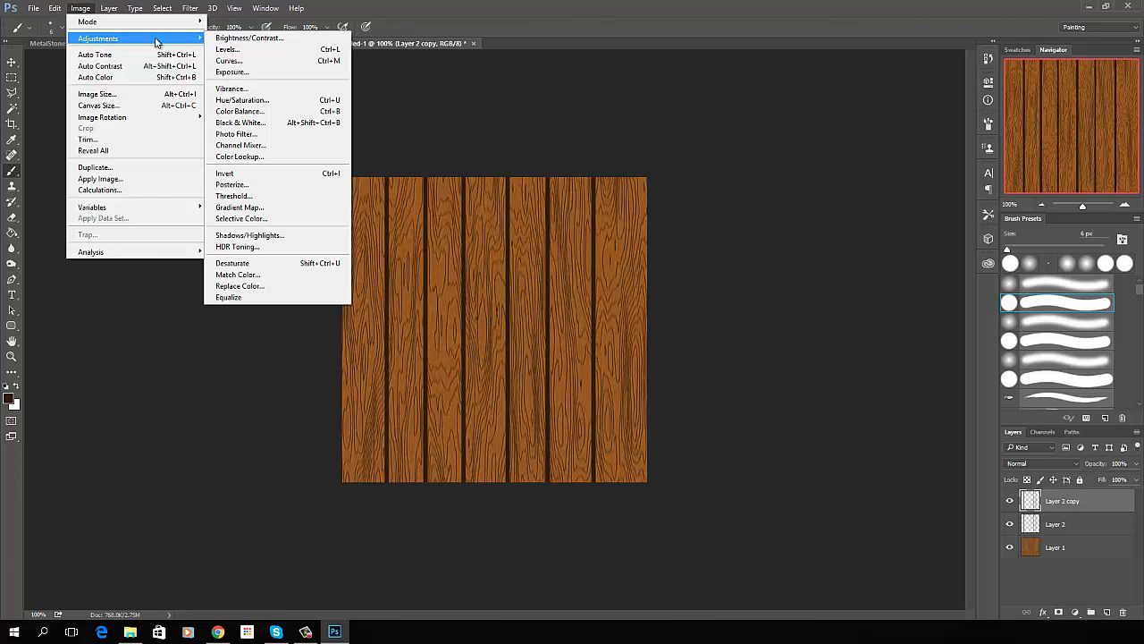
pyautogui.click(239, 46)
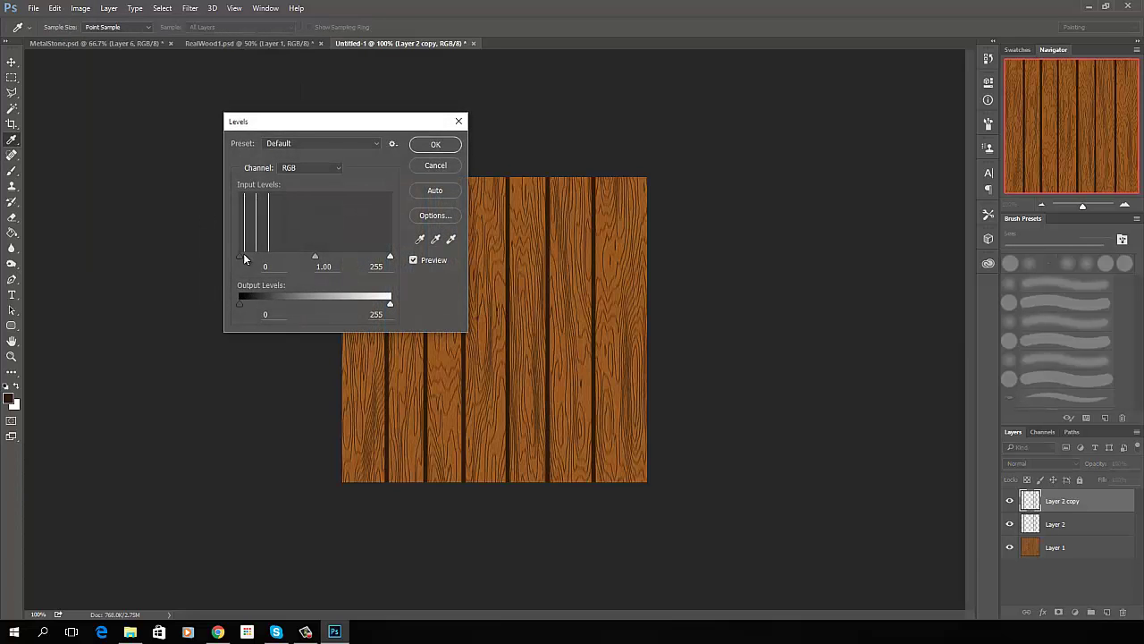
pyautogui.moveTo(239, 256); pyautogui.dragTo(382, 262)
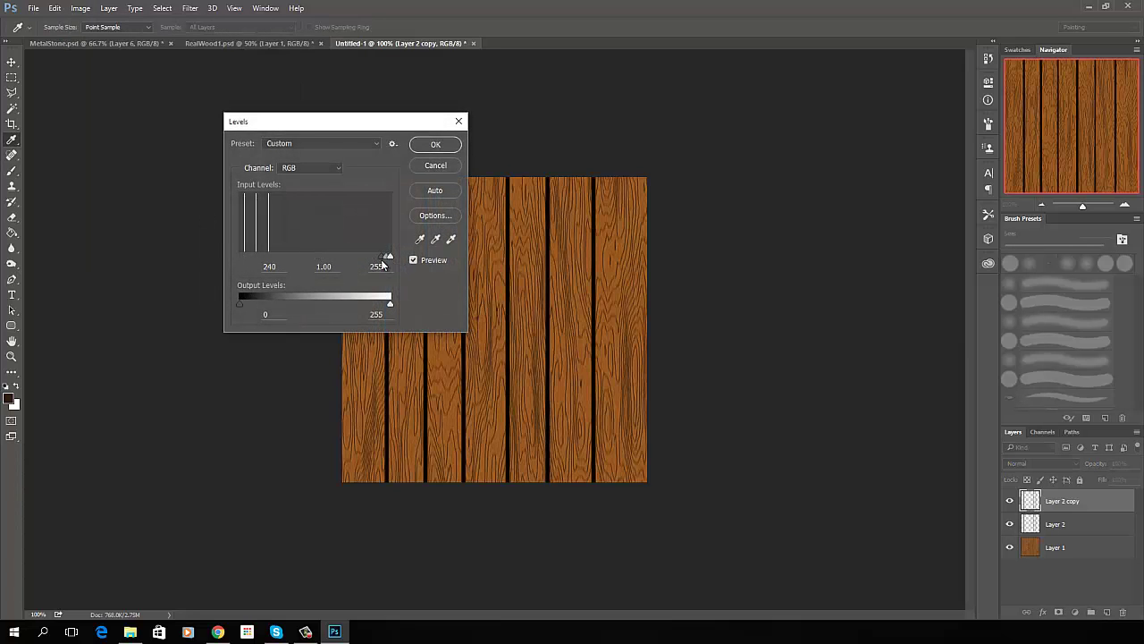
pyautogui.click(438, 145)
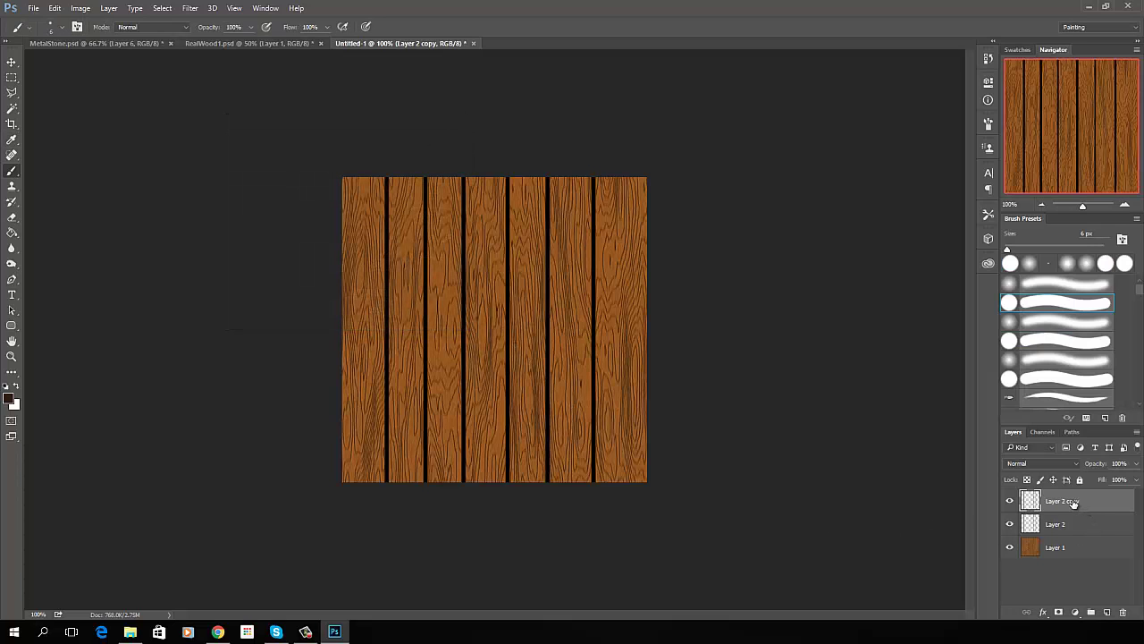
# Move Layer 2 copy below Layer 2 and apply a Gaussian Blur with a 2.6 px radius to the copy
pyautogui.moveTo(1072, 504); pyautogui.dragTo(1070, 533)
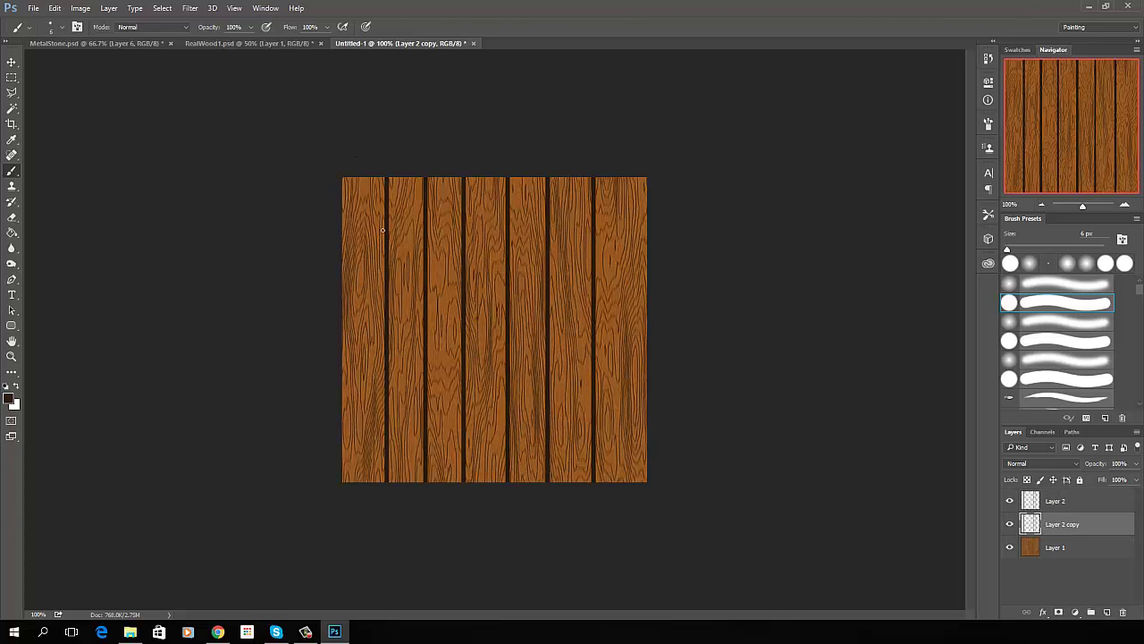
pyautogui.click(192, 9)
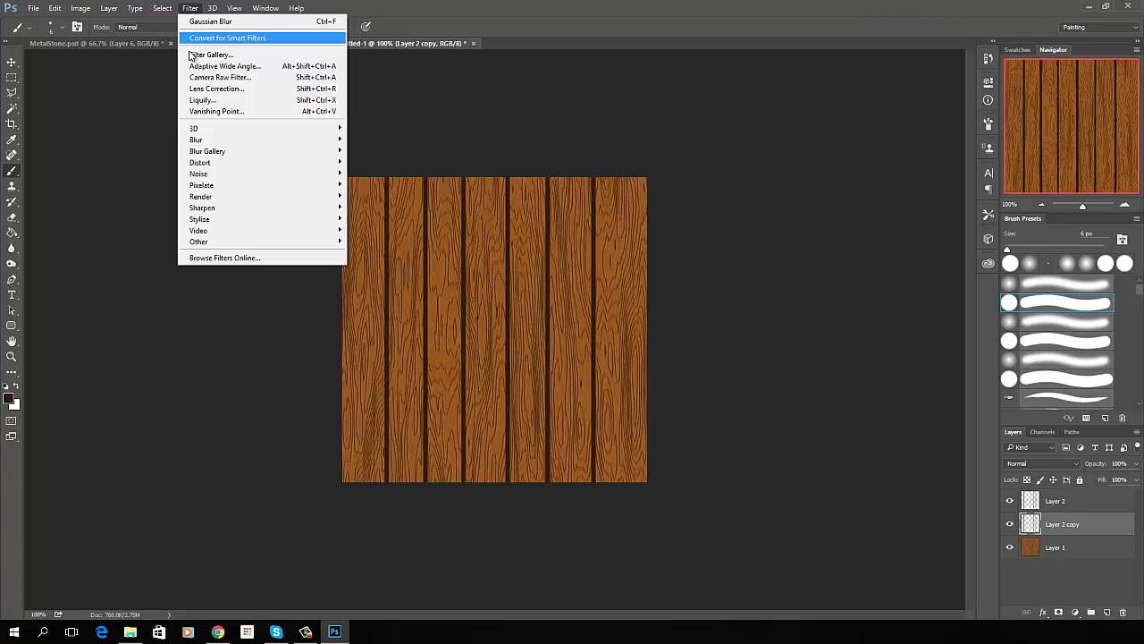
pyautogui.moveTo(204, 141)
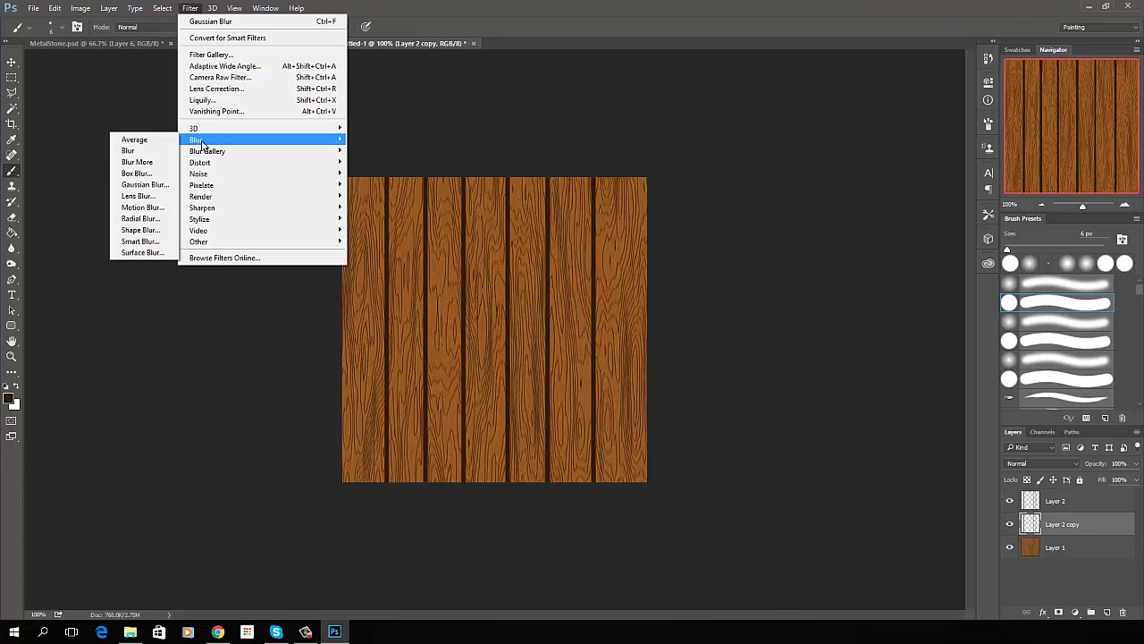
pyautogui.click(138, 185)
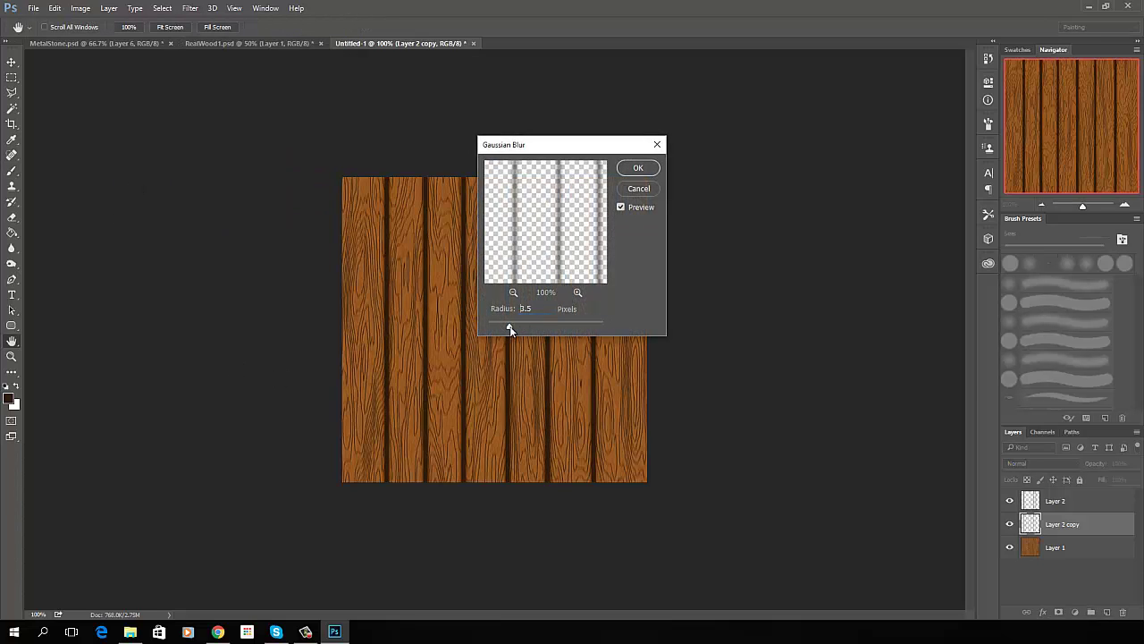
pyautogui.moveTo(513, 329); pyautogui.dragTo(510, 328)
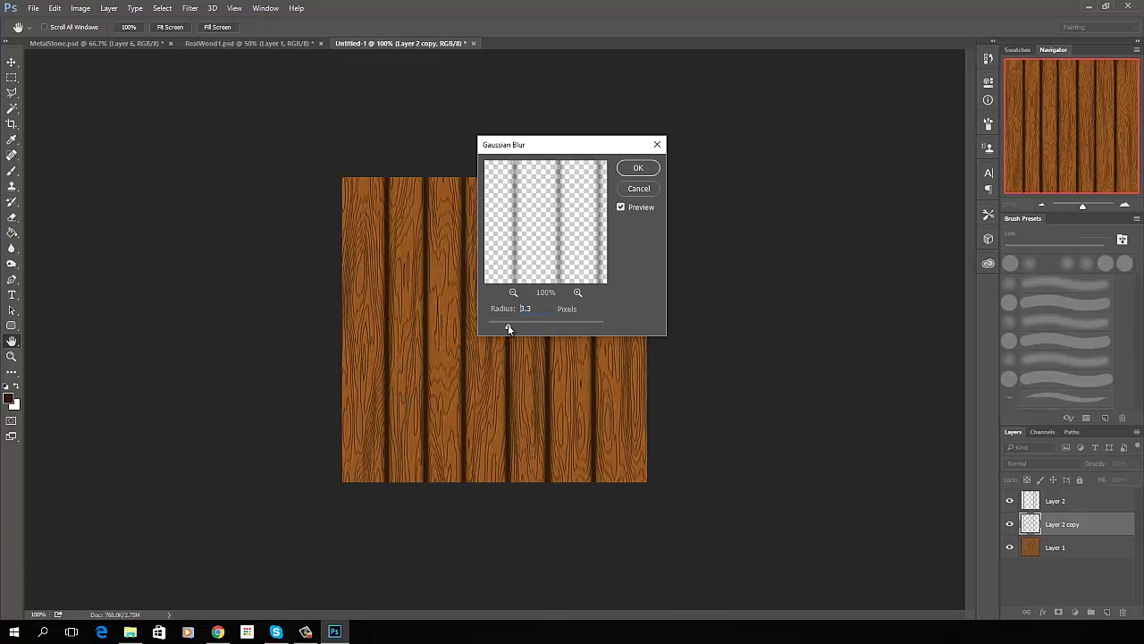
pyautogui.moveTo(508, 329); pyautogui.dragTo(504, 328)
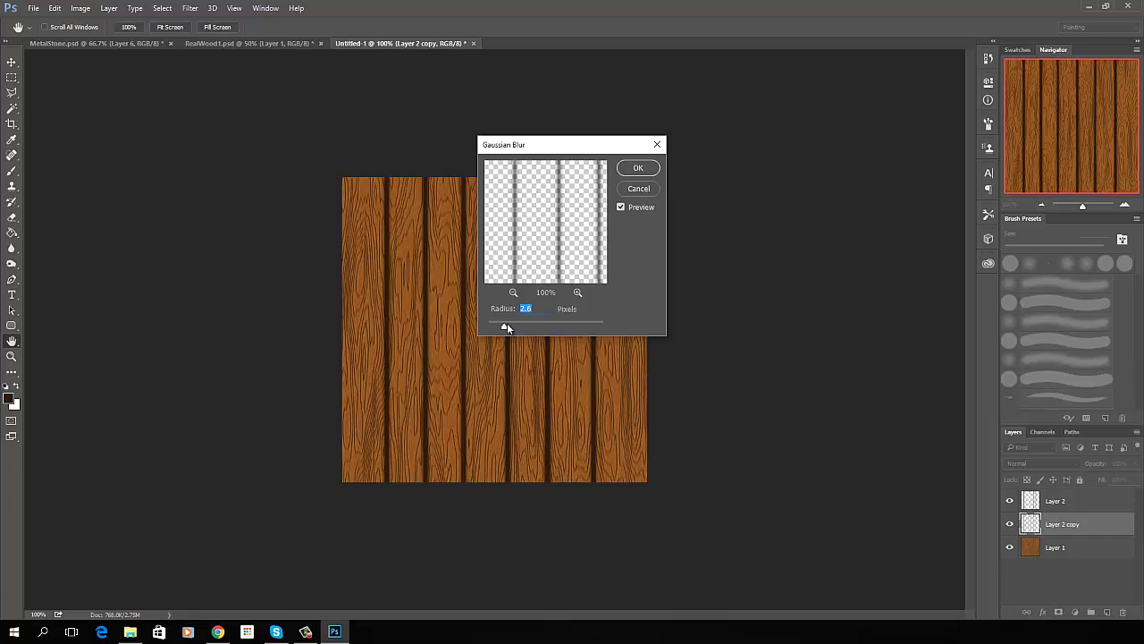
pyautogui.click(636, 170)
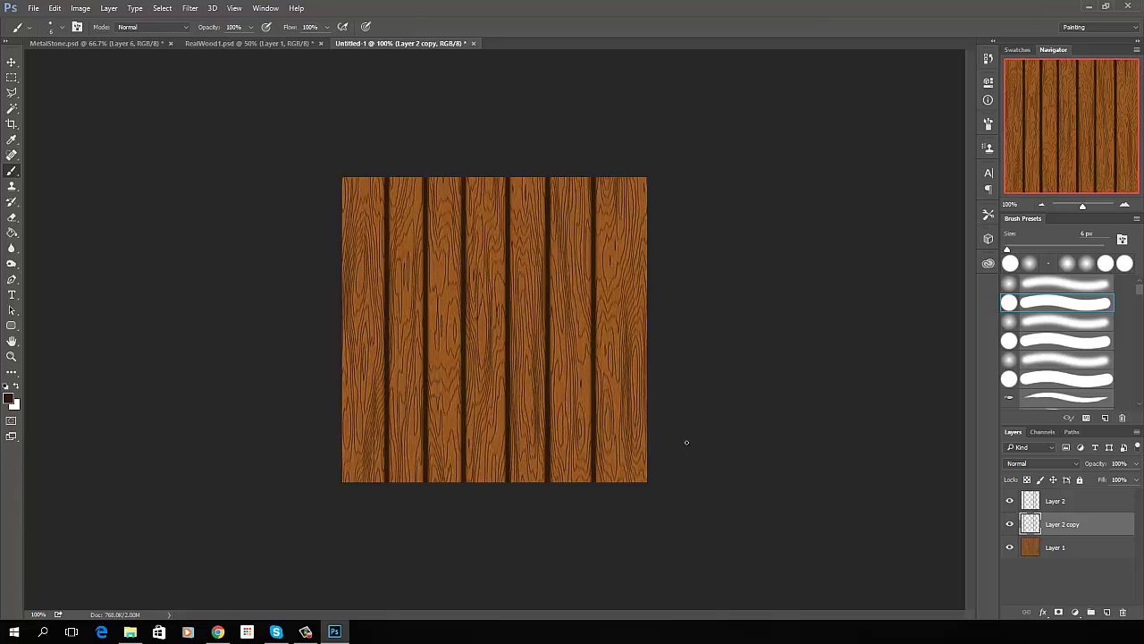
# Move Layer 2 copy back above Layer 2 and apply a Gaussian Blur with a 2.6 px radius to Layer 2
pyautogui.moveTo(1065, 524); pyautogui.dragTo(1063, 498)
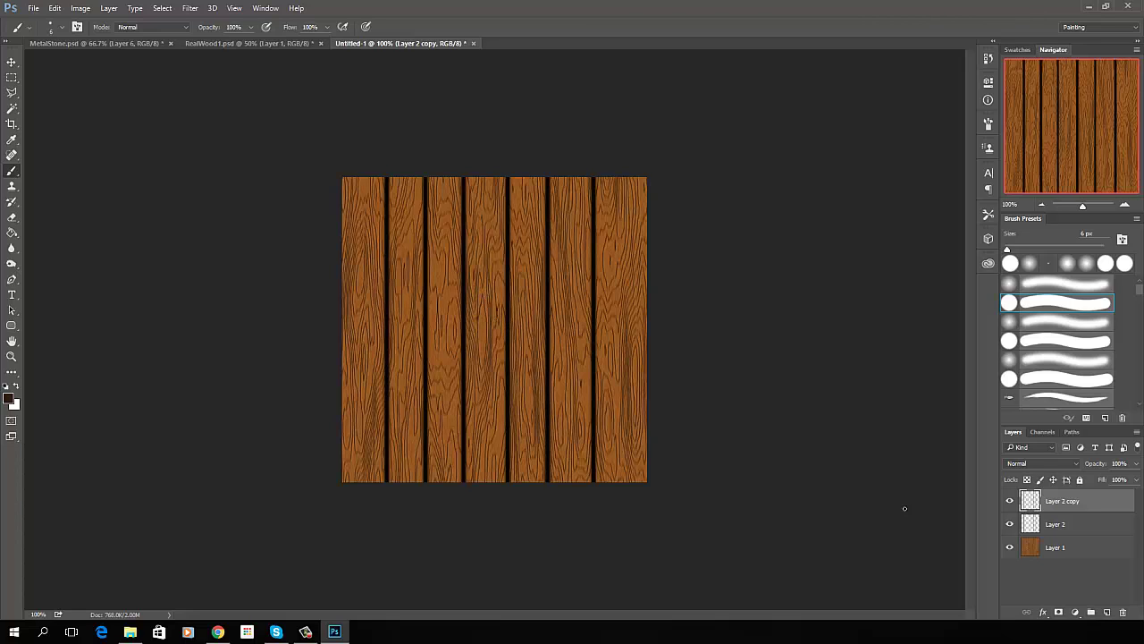
pyautogui.click(1060, 526)
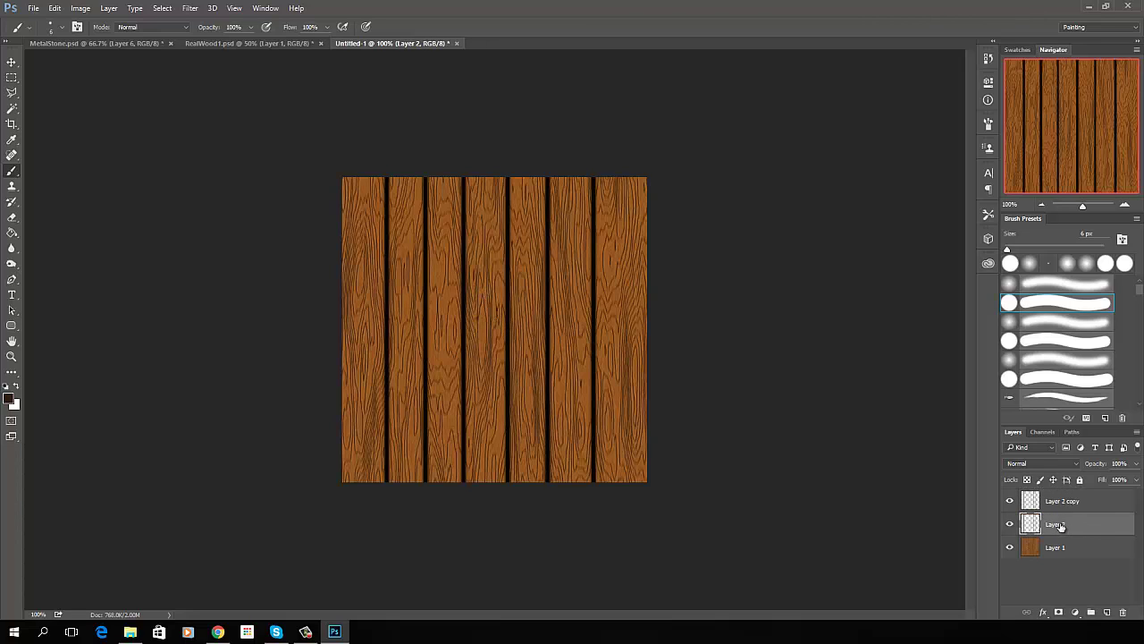
pyautogui.click(188, 9)
pyautogui.moveTo(217, 143)
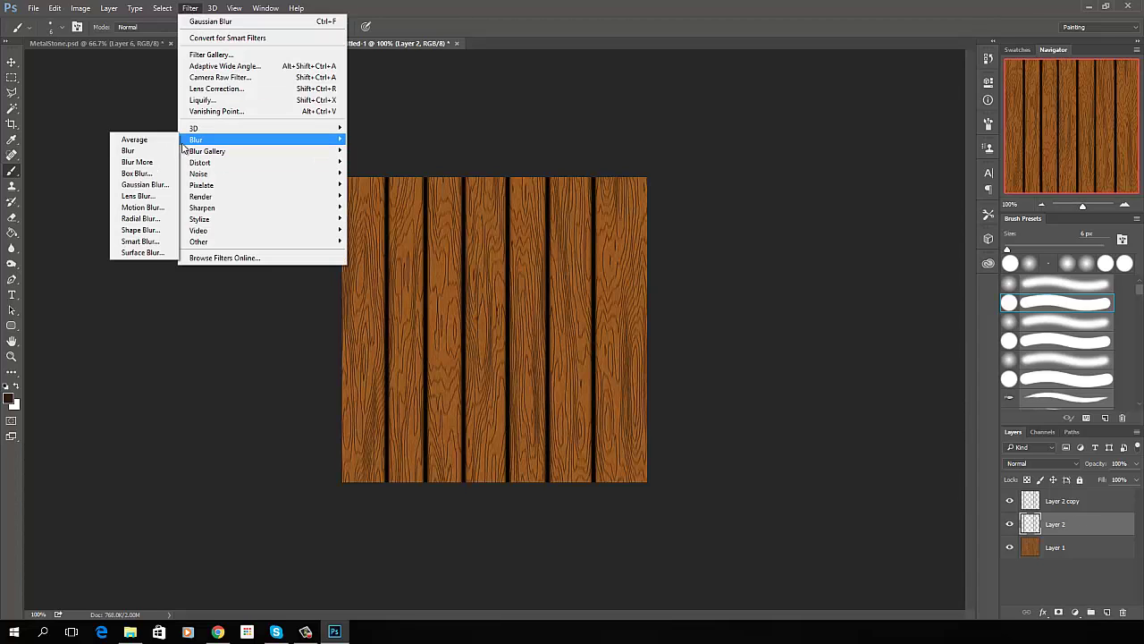
pyautogui.click(153, 185)
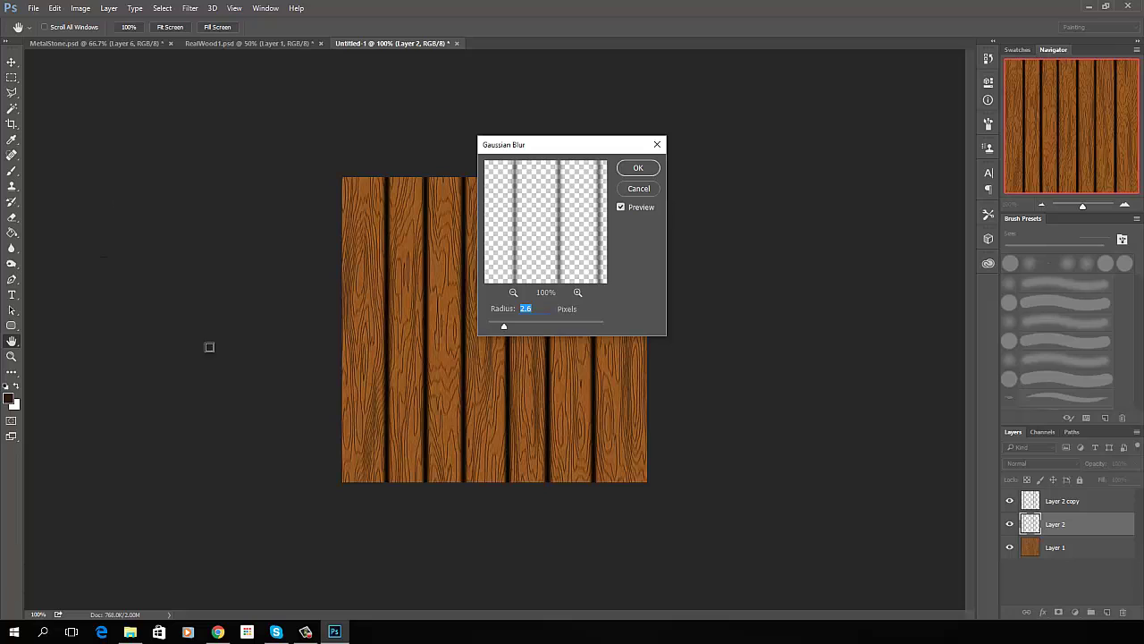
pyautogui.click(640, 169)
pyautogui.press('b')
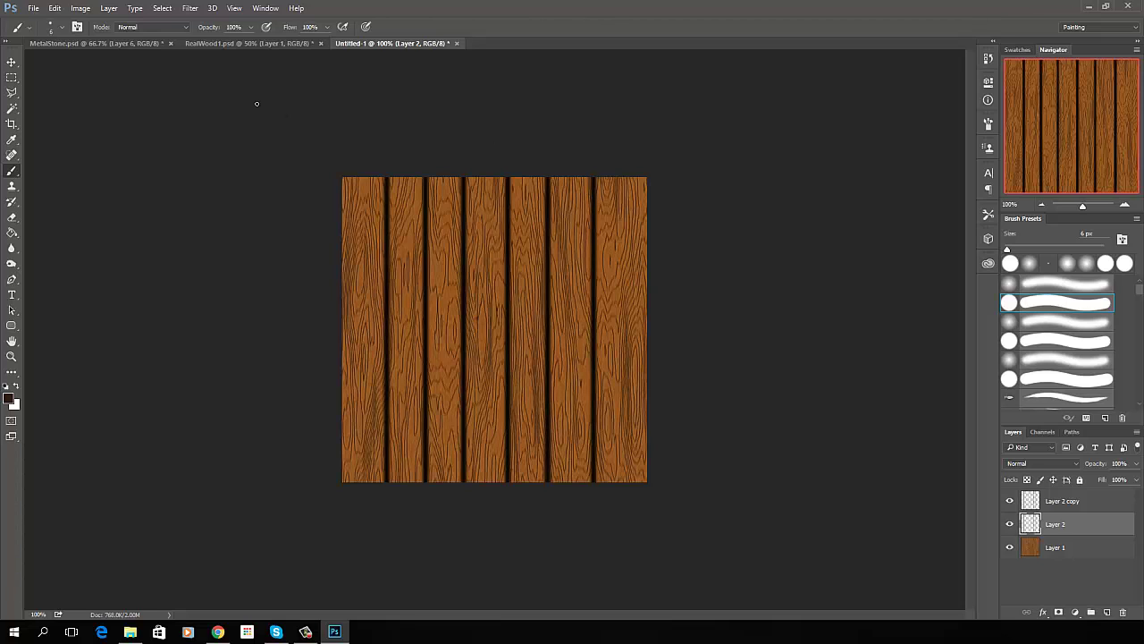
# In RealWood1.psd, select a full-height strip at the wood's left edge with a fixed-size 64 × 1024 px rectangular marquee
pyautogui.click(251, 43)
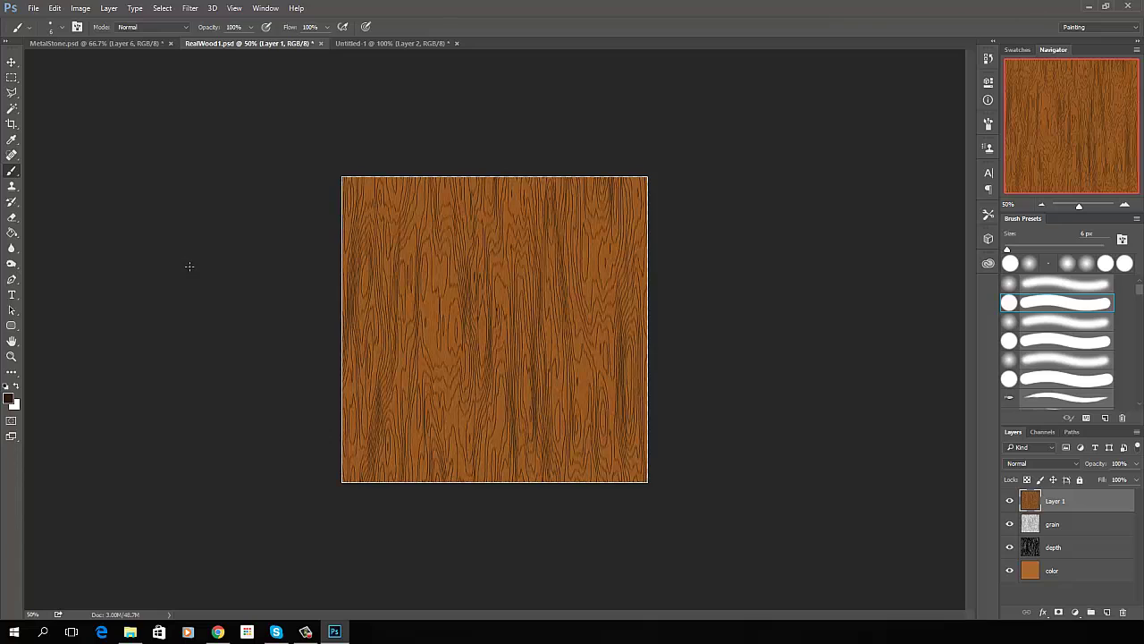
pyautogui.click(11, 78)
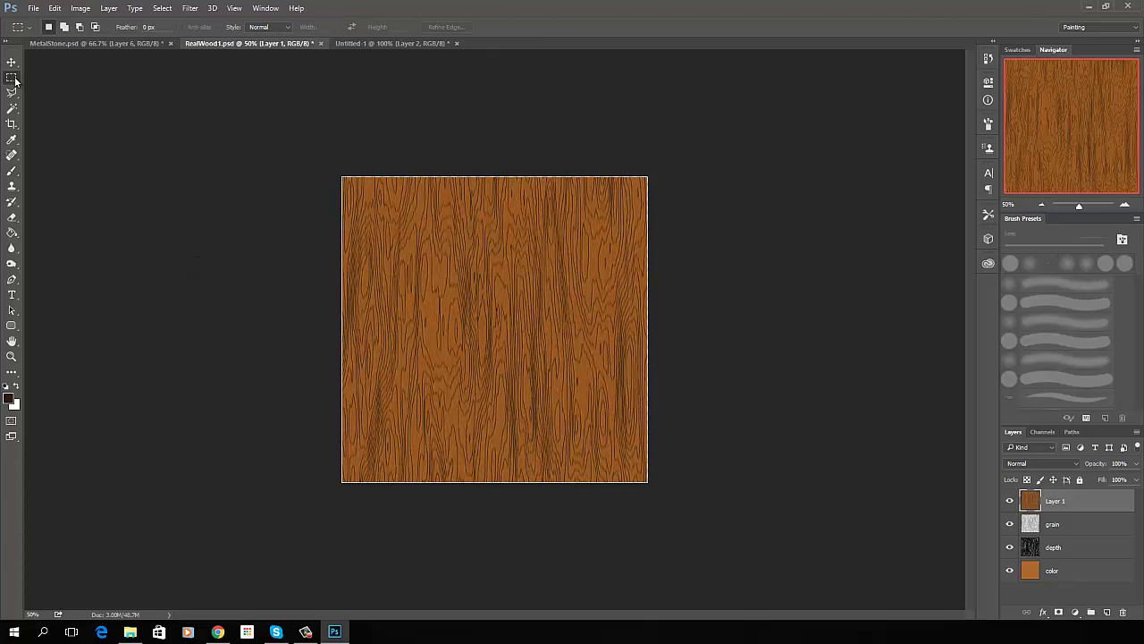
pyautogui.click(287, 31)
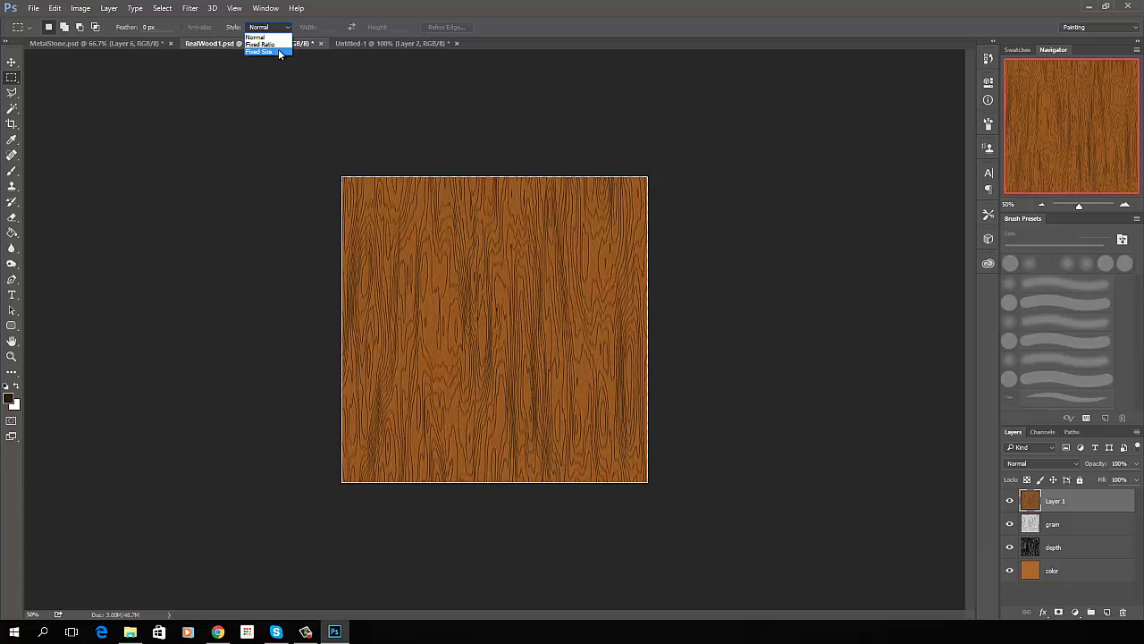
pyautogui.click(279, 52)
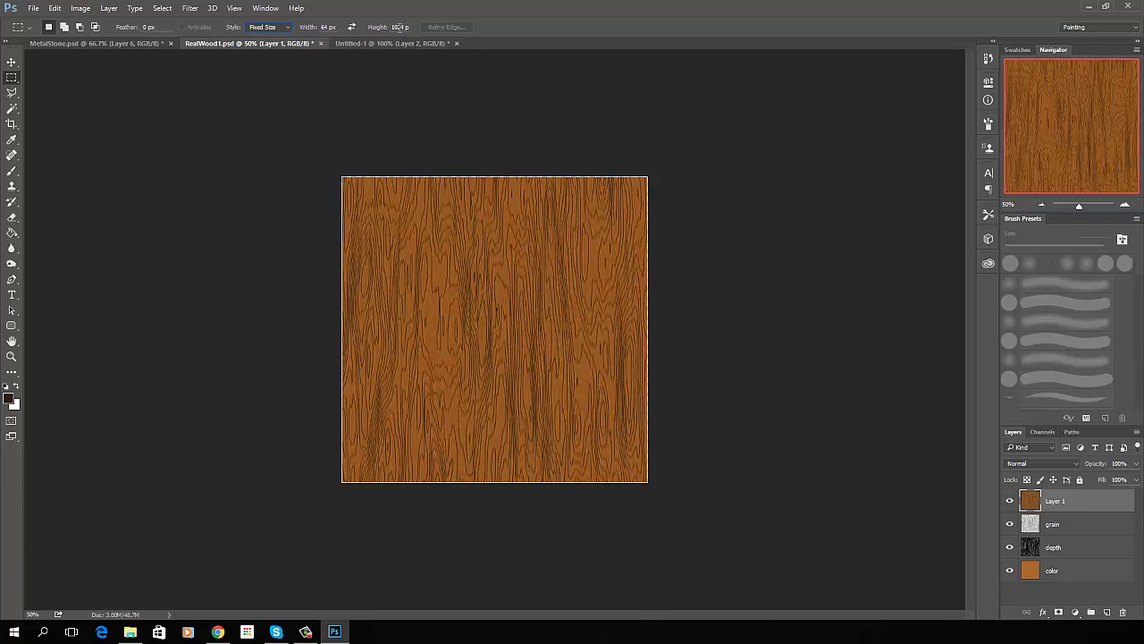
pyautogui.click(390, 300)
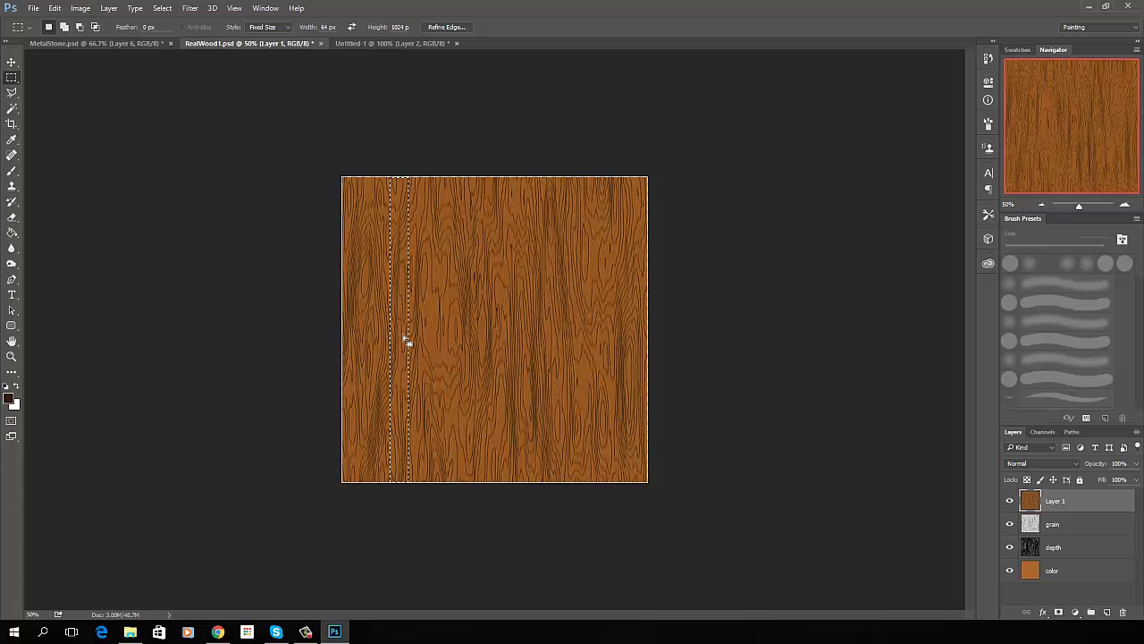
pyautogui.press('v')
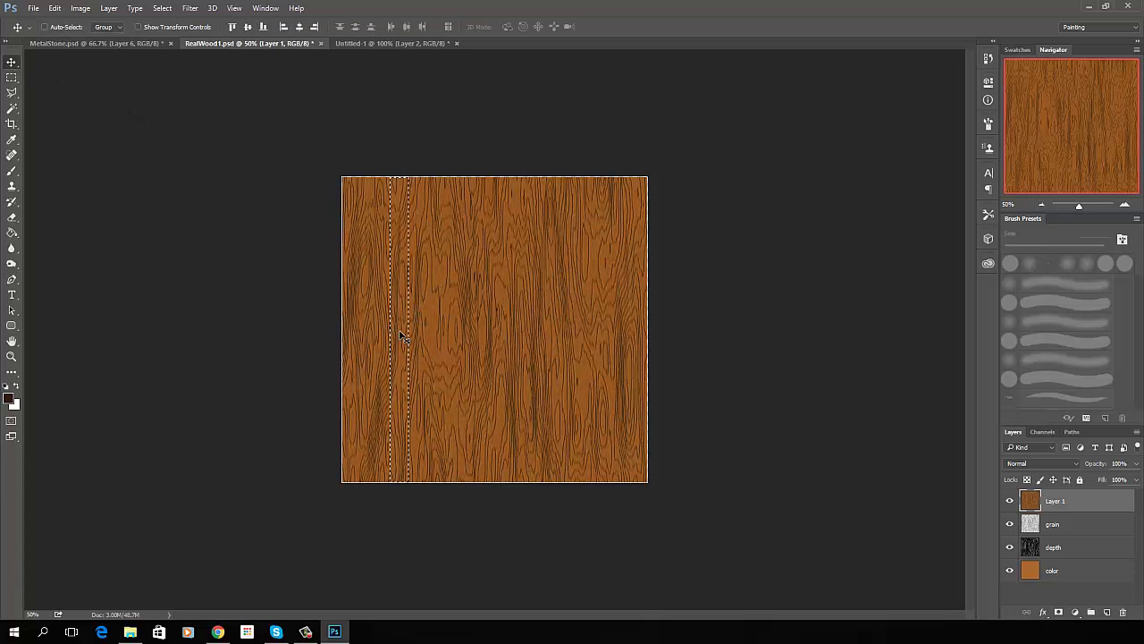
pyautogui.click(12, 77)
pyautogui.moveTo(402, 330); pyautogui.dragTo(358, 335)
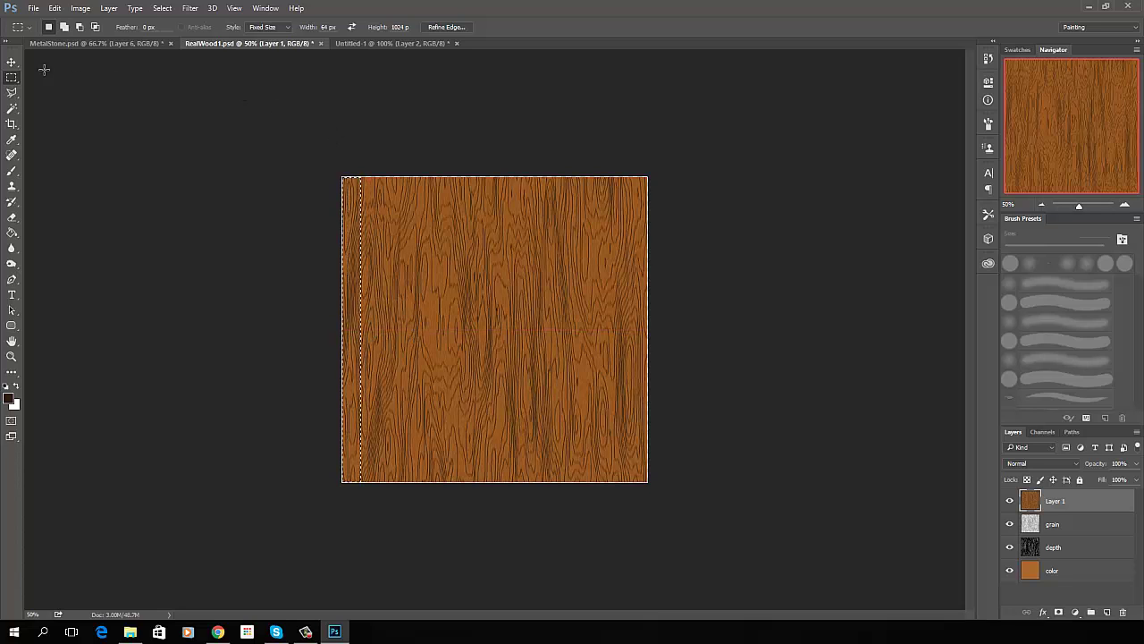
# Copy the selected wood strip onto a new layer above Layer 2 copy in Untitled-1 and shift it up along the leftmost plank's outer edge
pyautogui.click(12, 63)
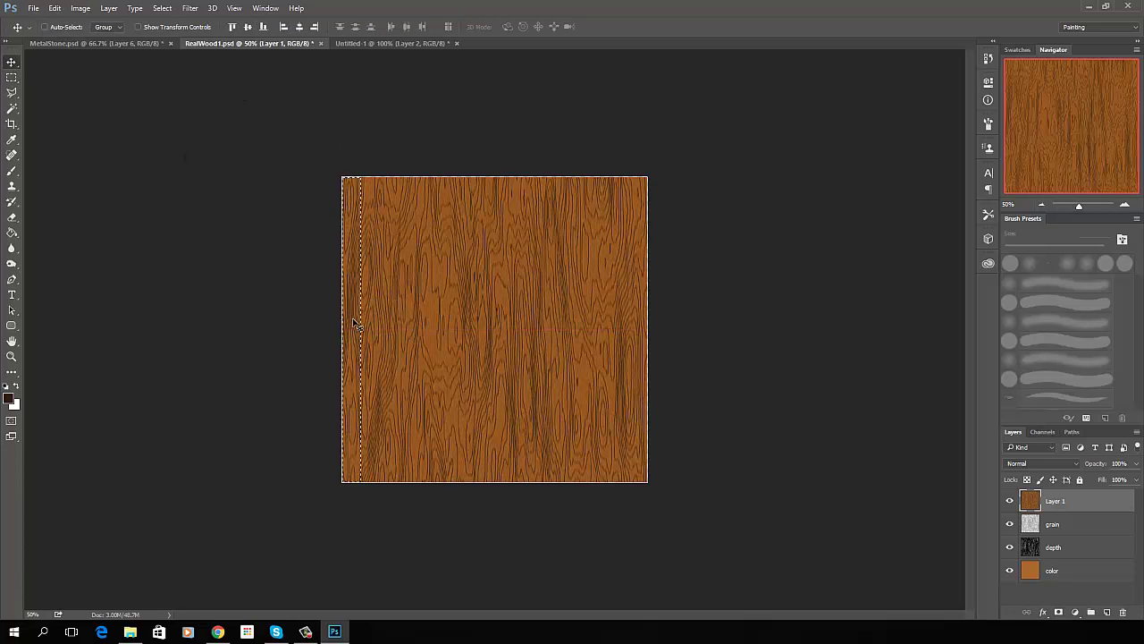
pyautogui.press('ctrl')
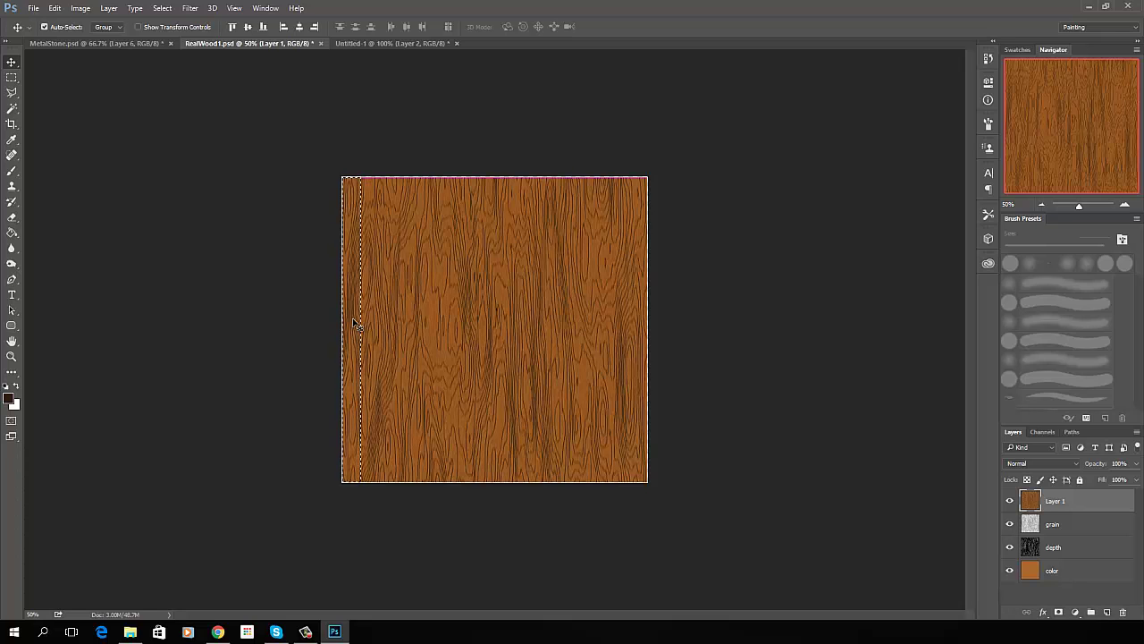
pyautogui.click(420, 44)
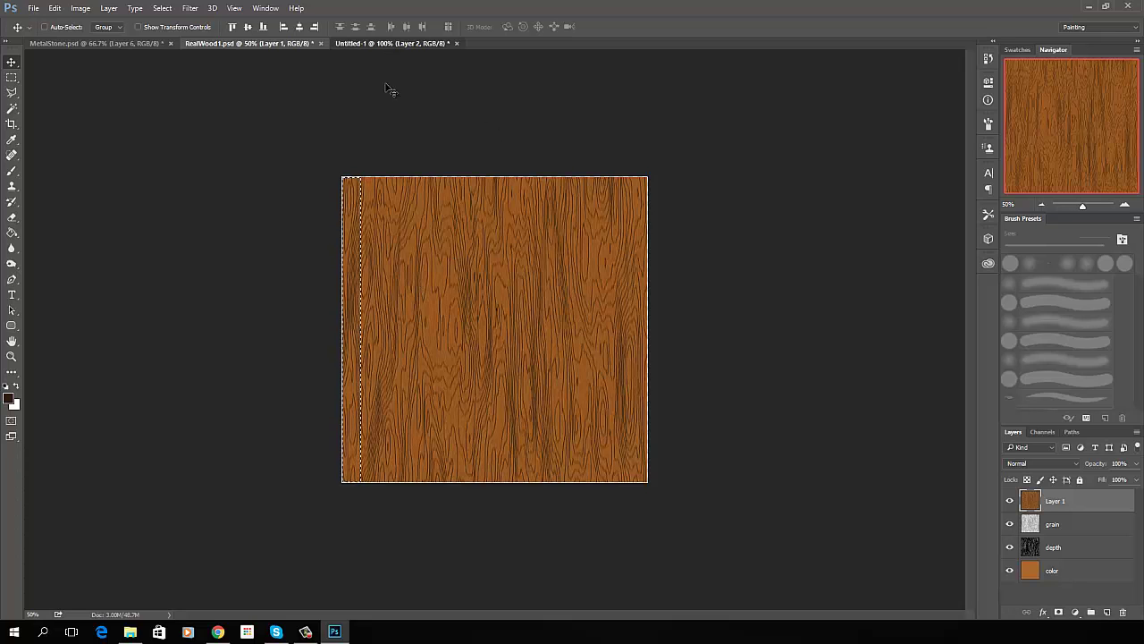
pyautogui.click(1070, 502)
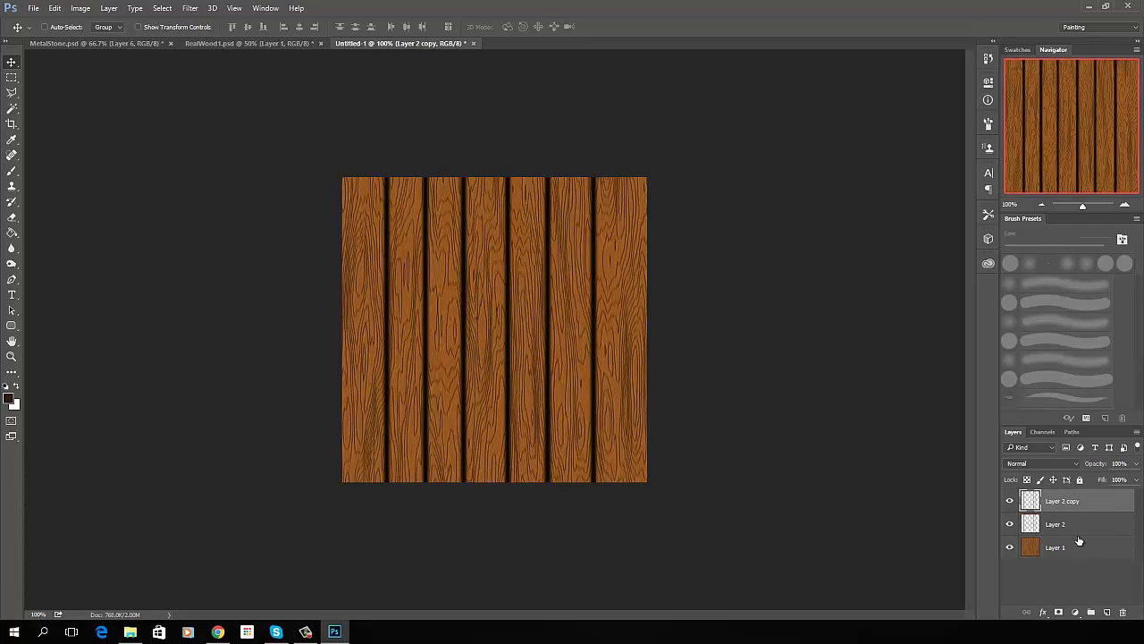
pyautogui.hotkey('ctrl', 'v')
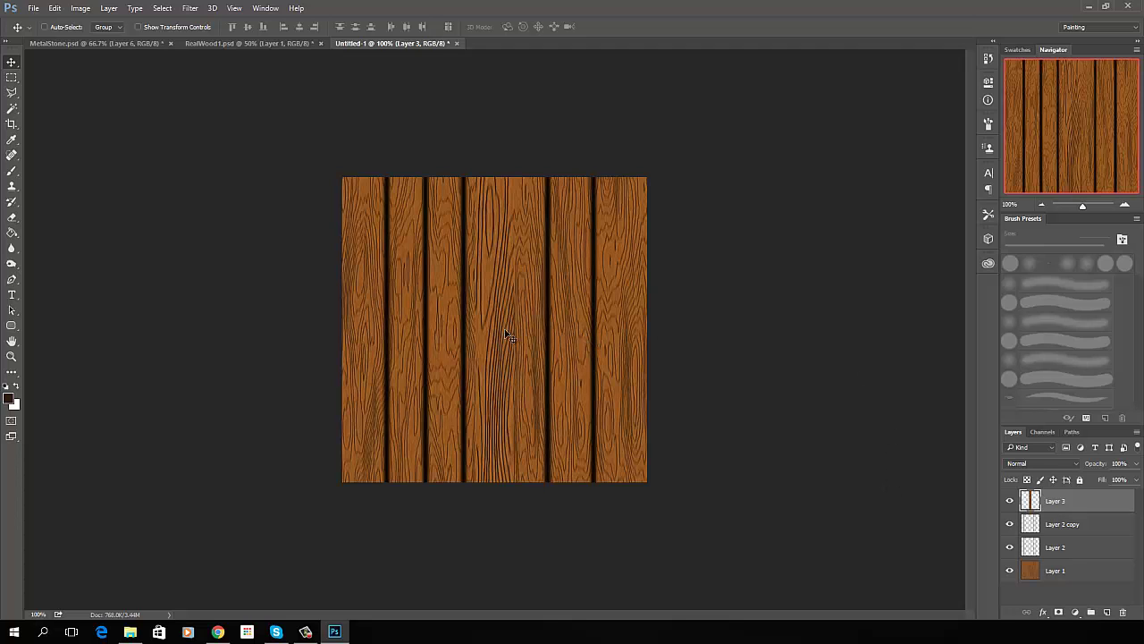
pyautogui.moveTo(502, 329); pyautogui.dragTo(376, 332)
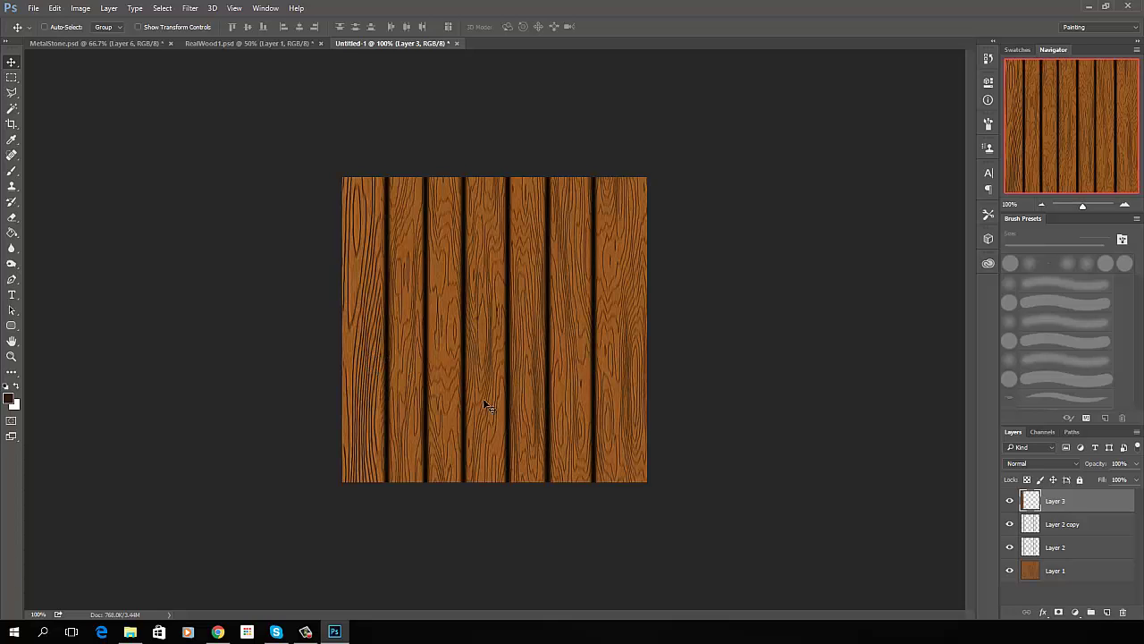
pyautogui.keyDown('ctrl'); pyautogui.click(1031, 501); pyautogui.keyUp('ctrl')
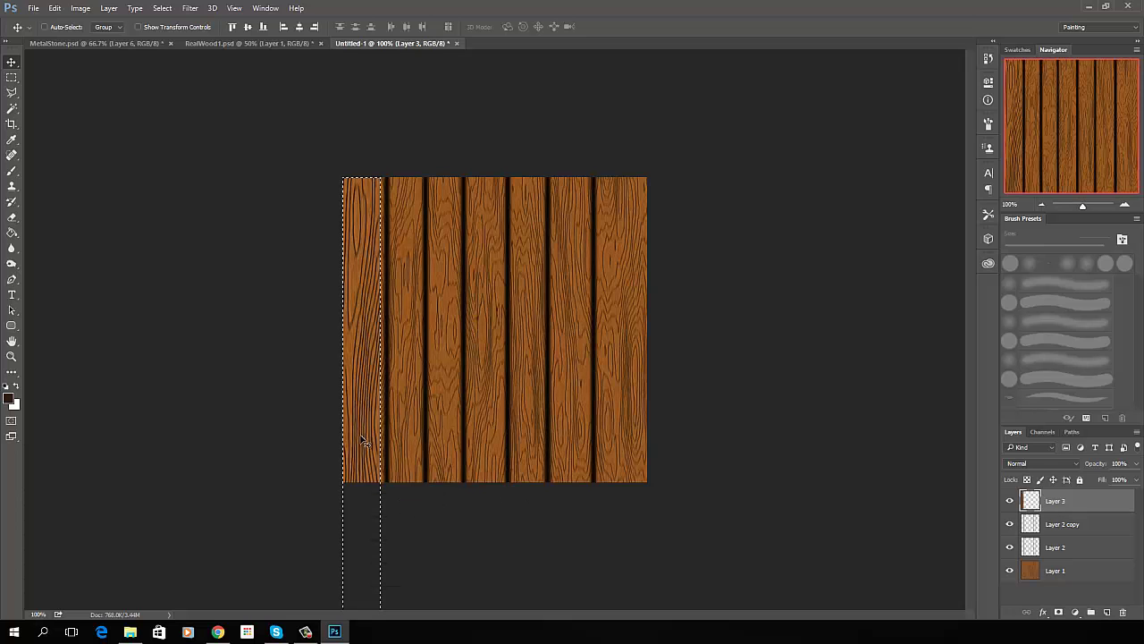
pyautogui.moveTo(362, 440); pyautogui.dragTo(363, 262)
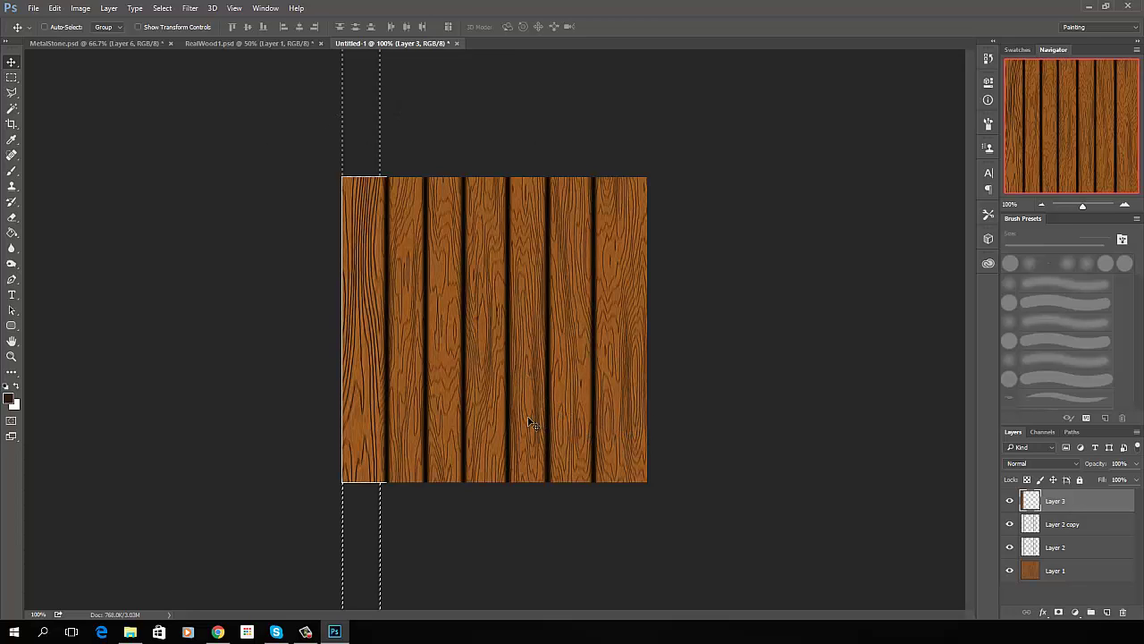
# Duplicate the pasted strip's layer and place the copy, rotated 180°, along the right edge of the wood
pyautogui.press('ctrl')
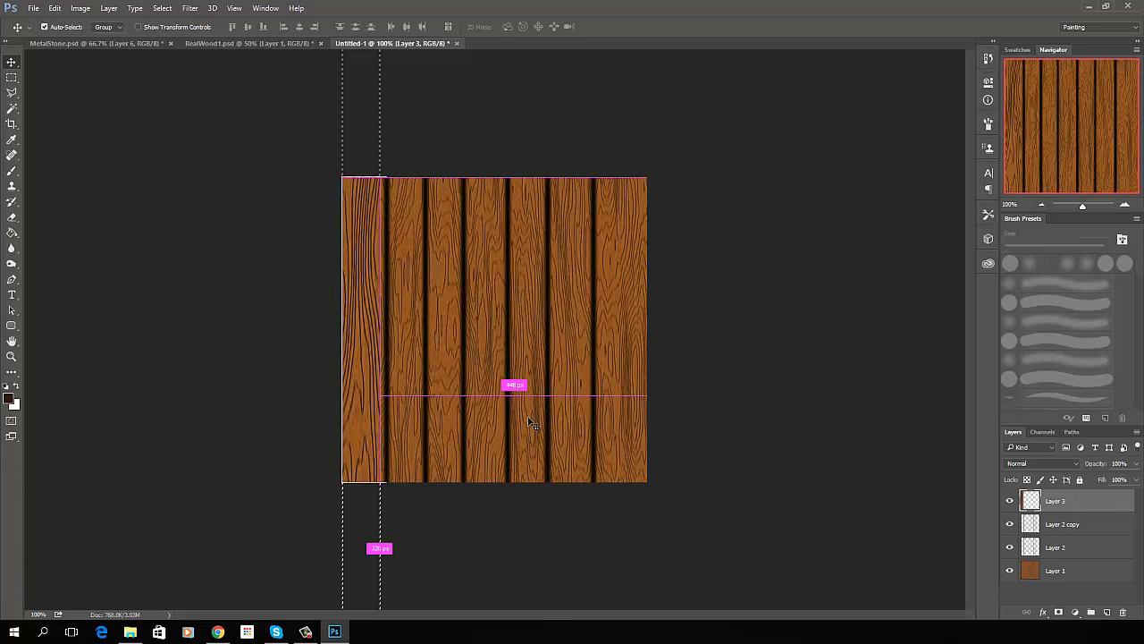
pyautogui.hotkey('ctrl', 'j')
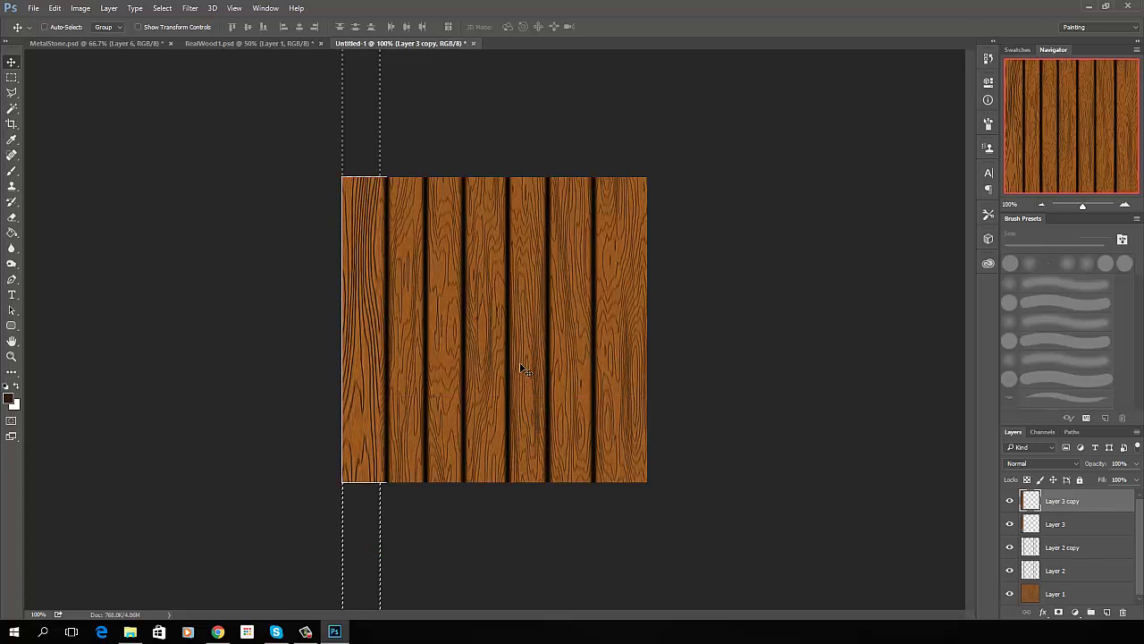
pyautogui.hotkey('ctrl', 't')
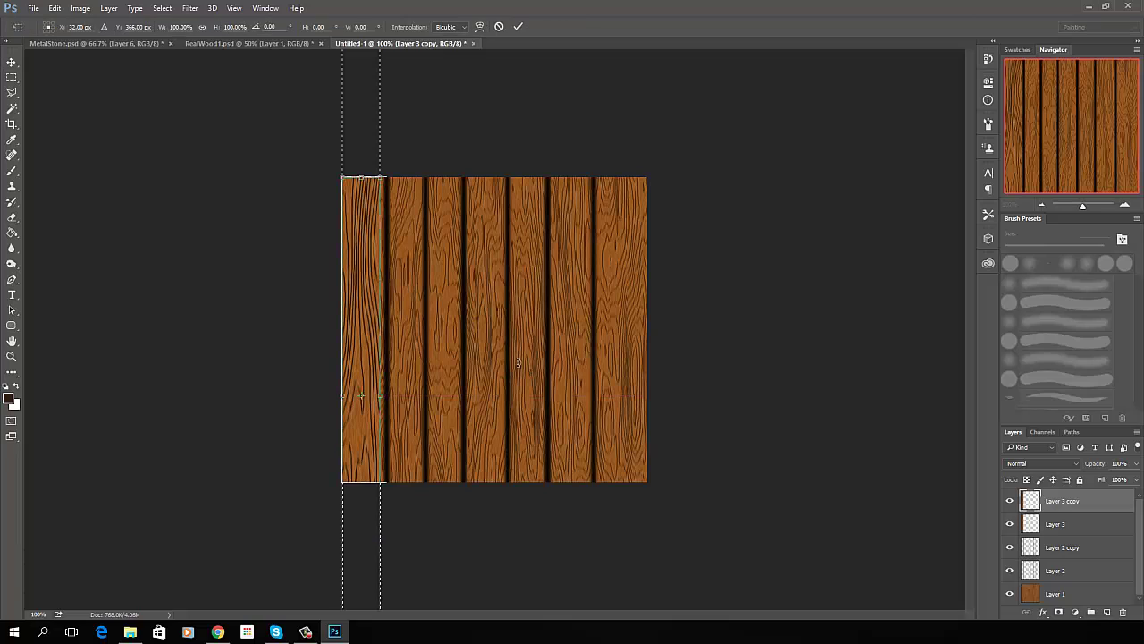
pyautogui.rightClick(372, 292)
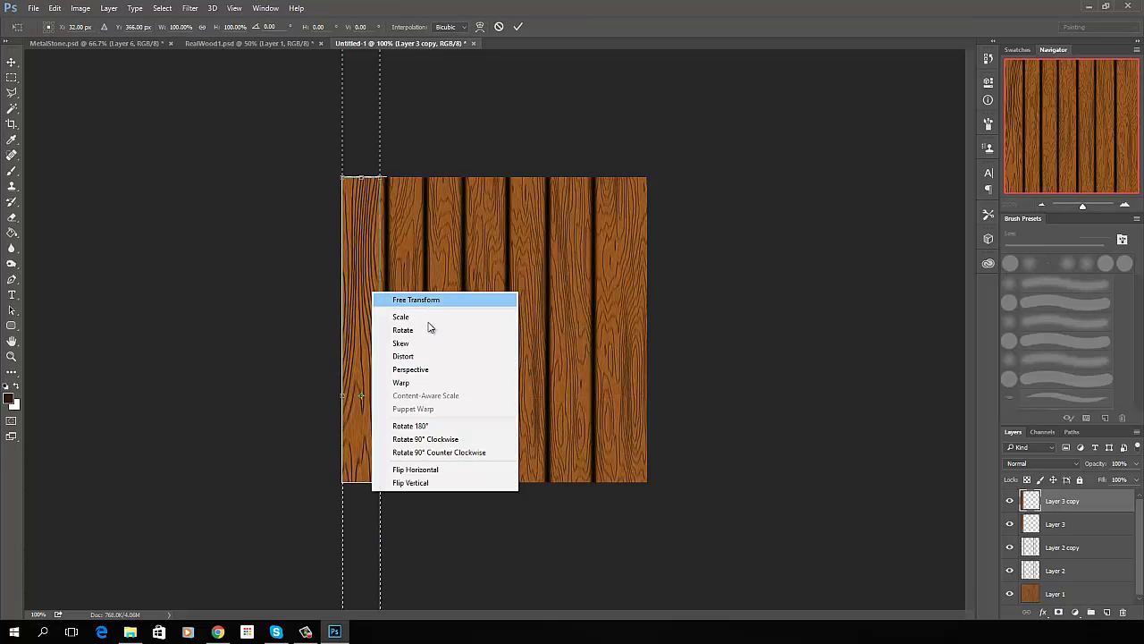
pyautogui.click(427, 427)
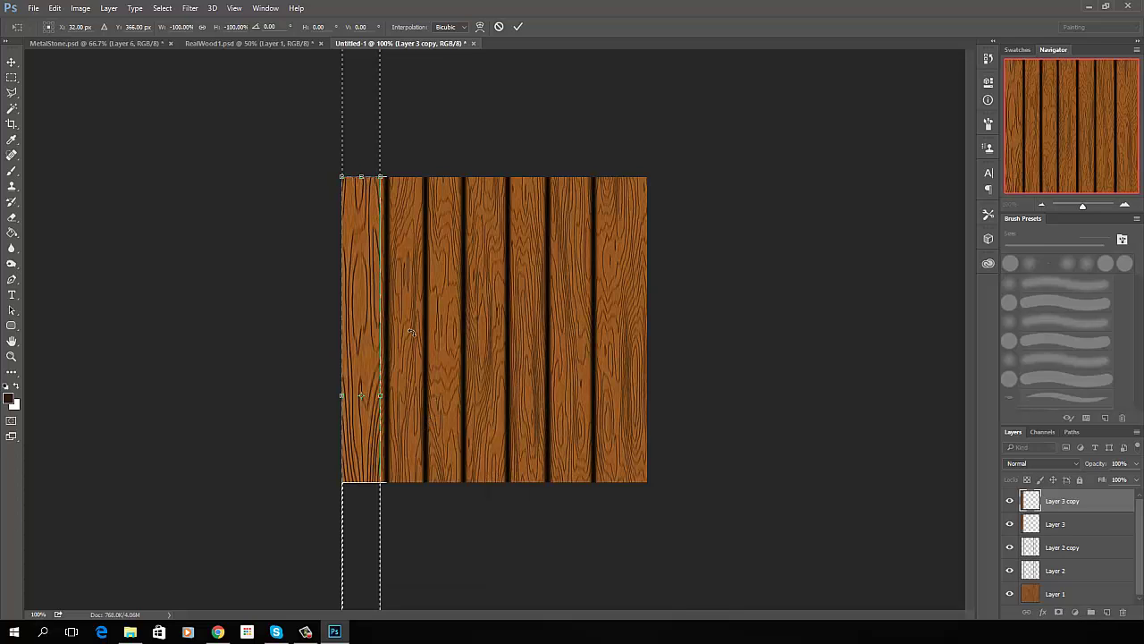
pyautogui.click(12, 63)
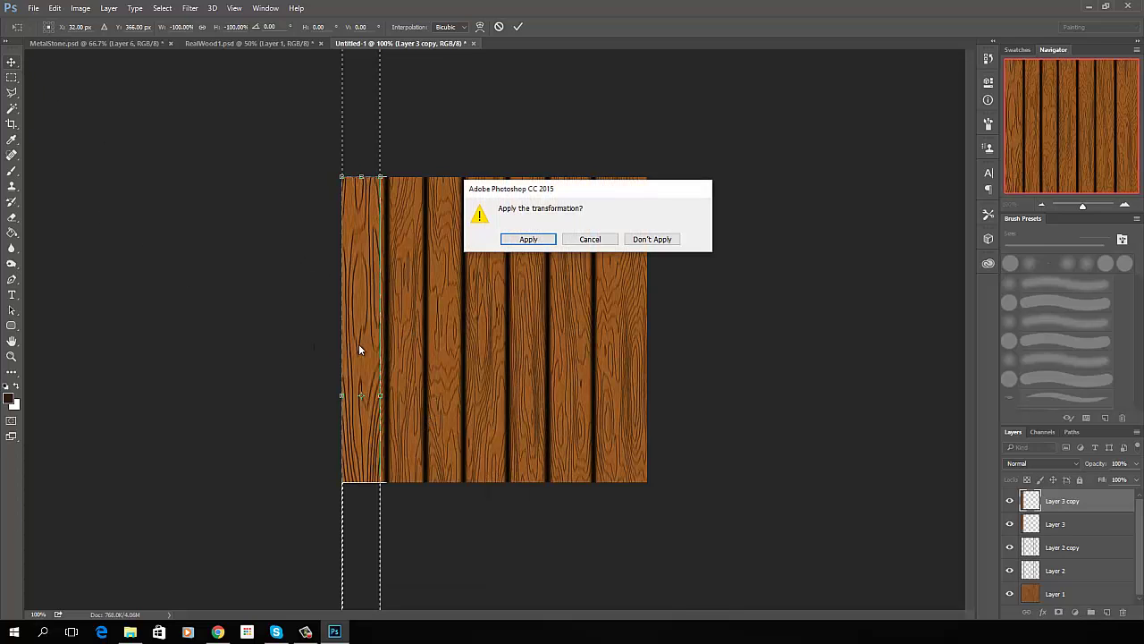
pyautogui.click(529, 239)
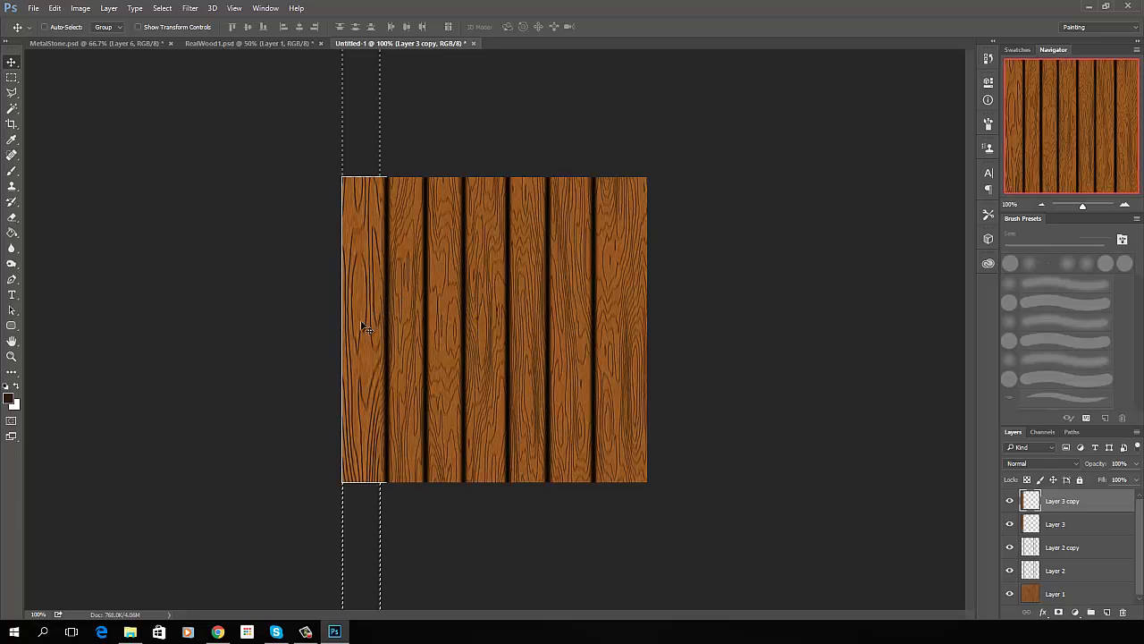
pyautogui.moveTo(434, 331); pyautogui.dragTo(631, 239)
pyautogui.moveTo(633, 300); pyautogui.dragTo(627, 296)
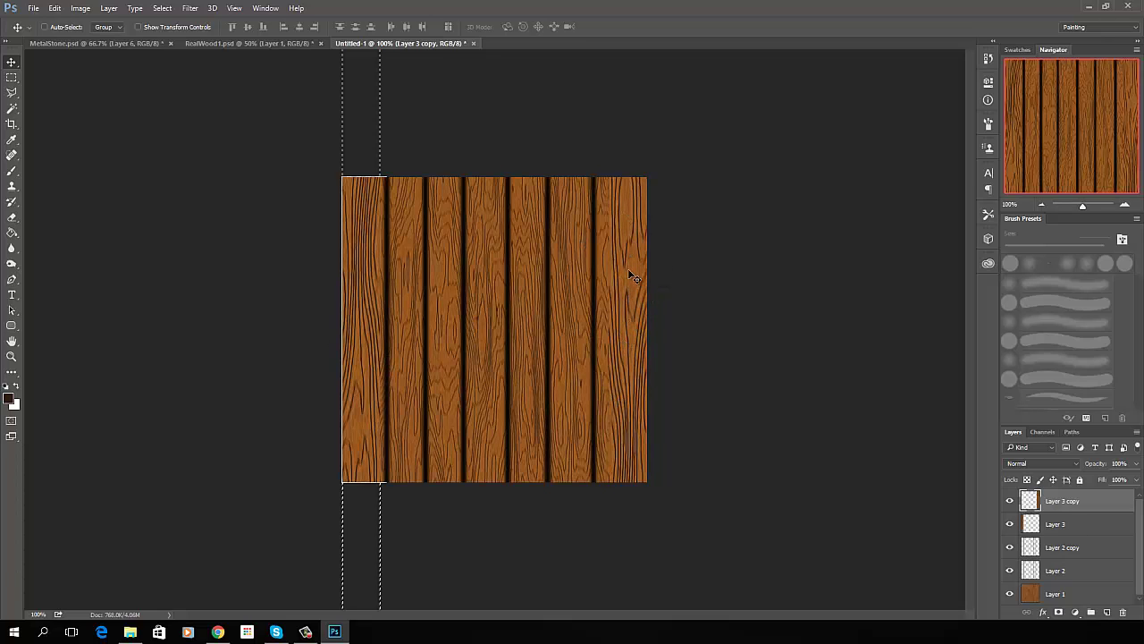
# Shift the right-edge strip down, then duplicate its layer and place the copy, rotated 90° clockwise, along the wood's top edge
pyautogui.moveTo(626, 263); pyautogui.dragTo(629, 303)
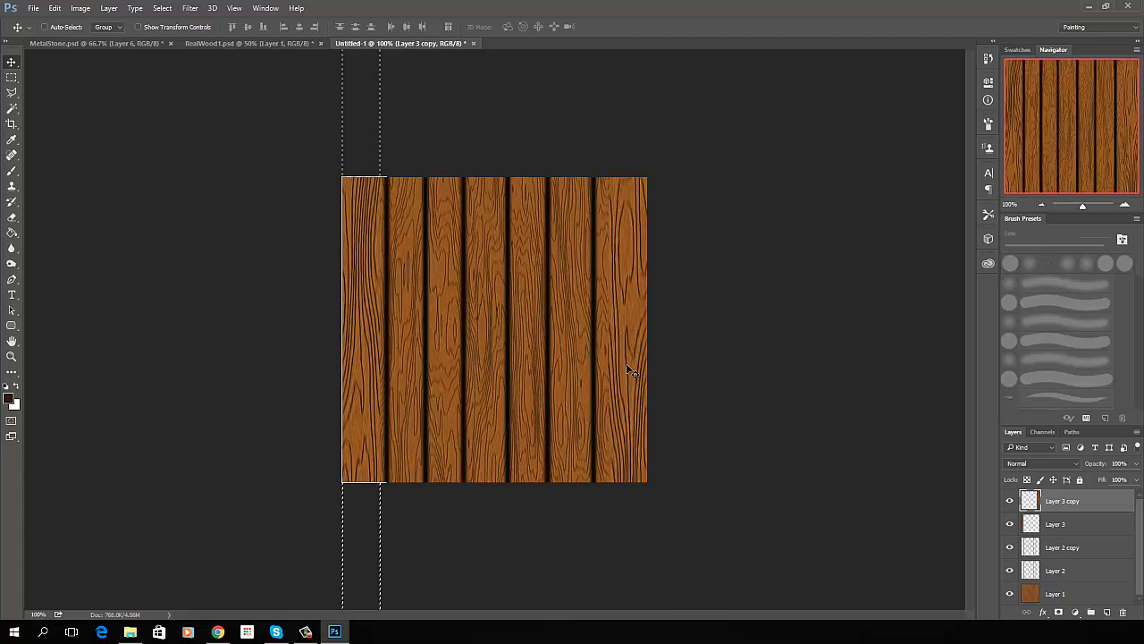
pyautogui.hotkey('ctrl', 'j')
pyautogui.hotkey('ctrl', 't')
pyautogui.rightClick(631, 369)
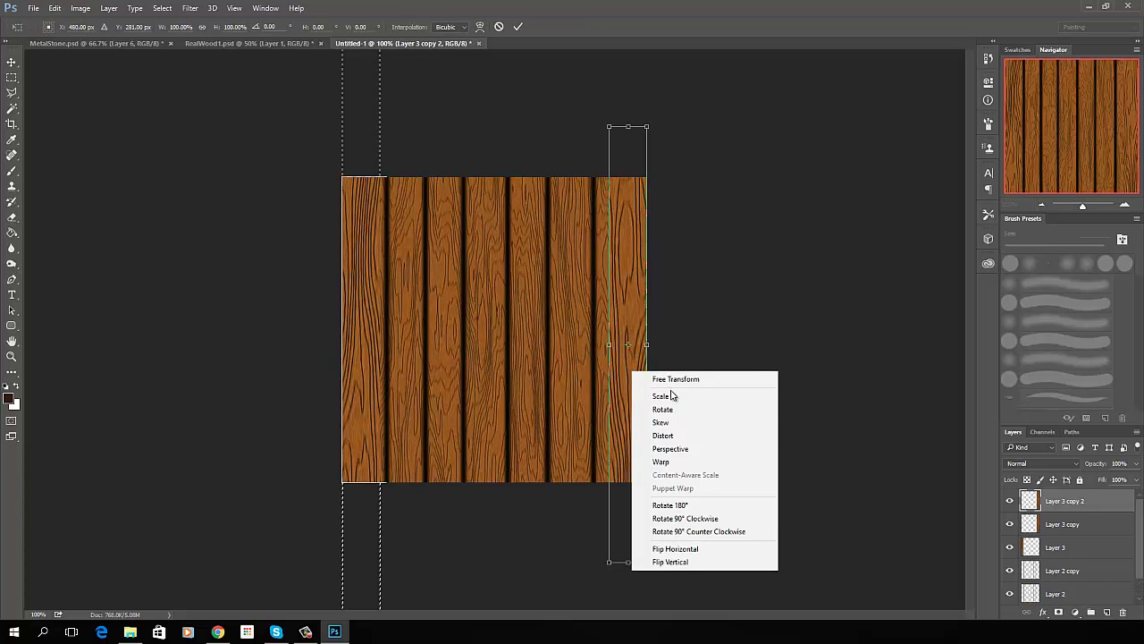
pyautogui.click(693, 519)
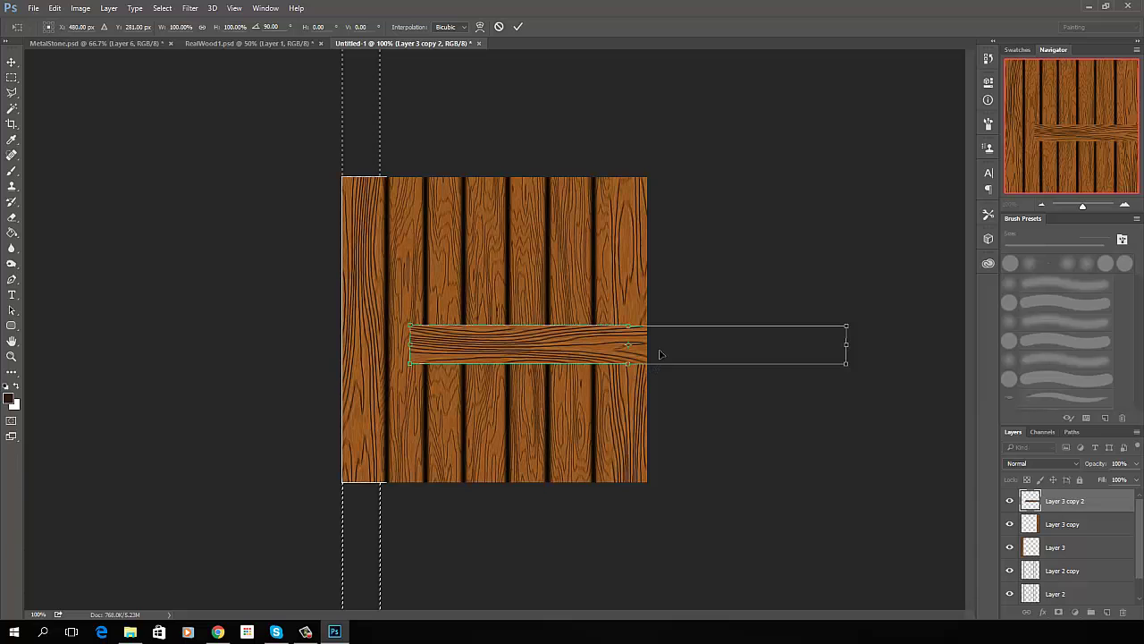
pyautogui.moveTo(661, 356); pyautogui.dragTo(560, 210)
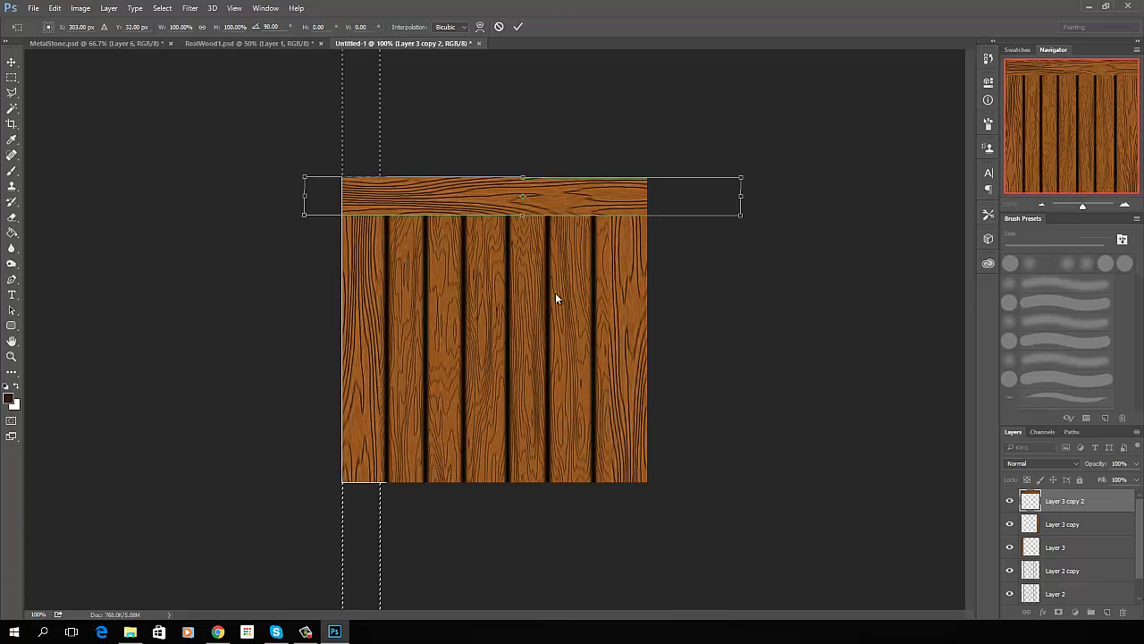
pyautogui.press('Return')
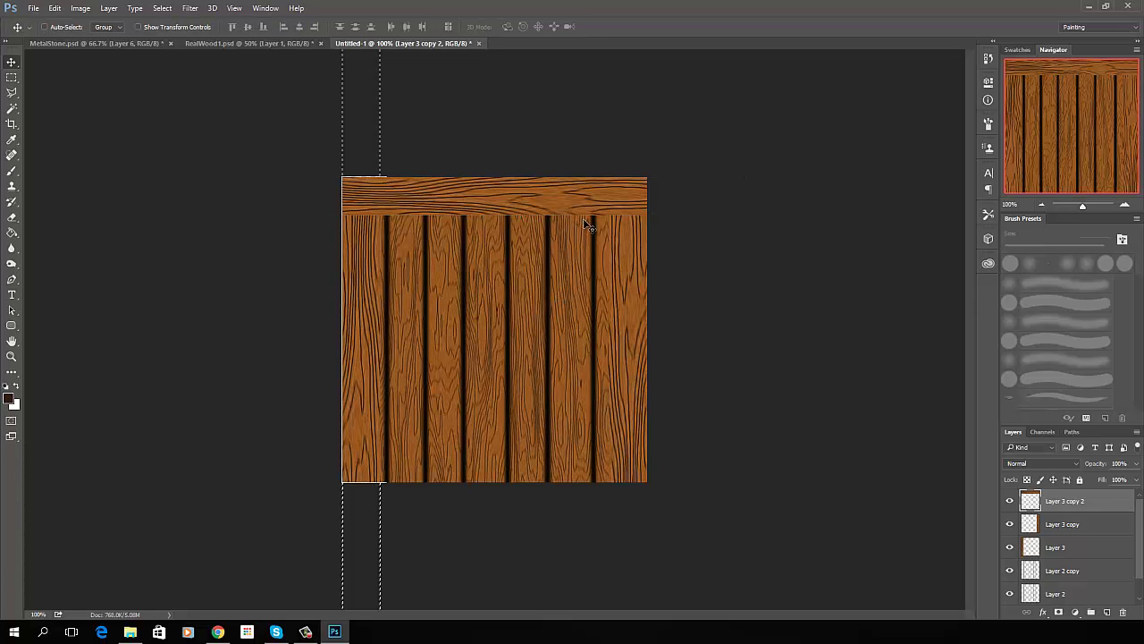
# Duplicate the top strip's layer and place the copy, flipped horizontally, along the bottom edge of the wood
pyautogui.hotkey('alt', 'Left')
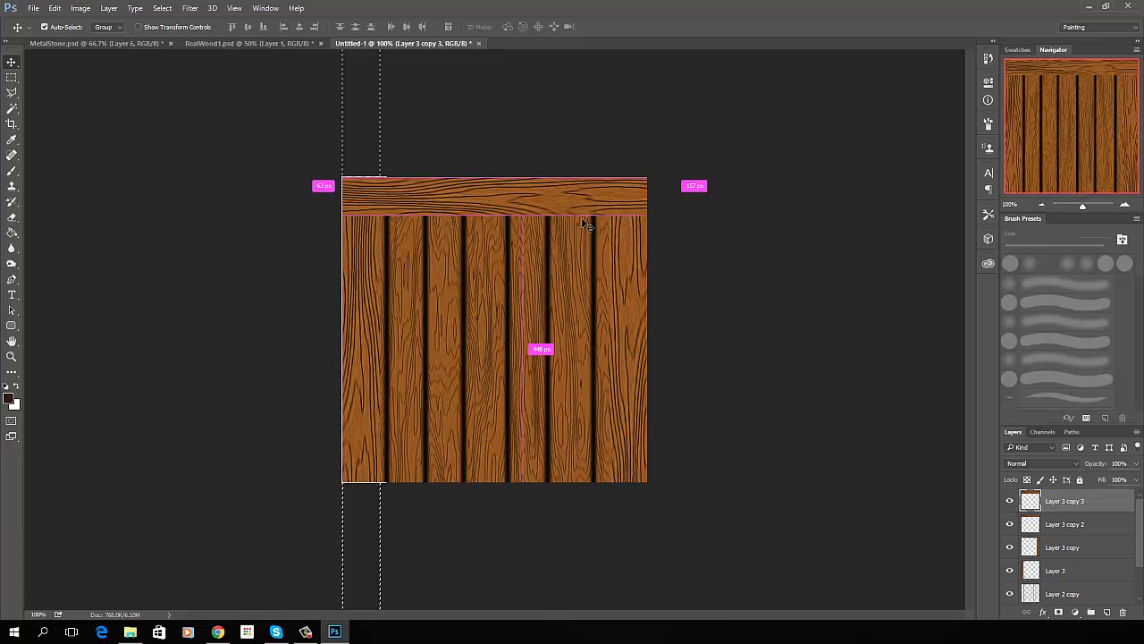
pyautogui.hotkey('ctrl', 't')
pyautogui.rightClick(569, 204)
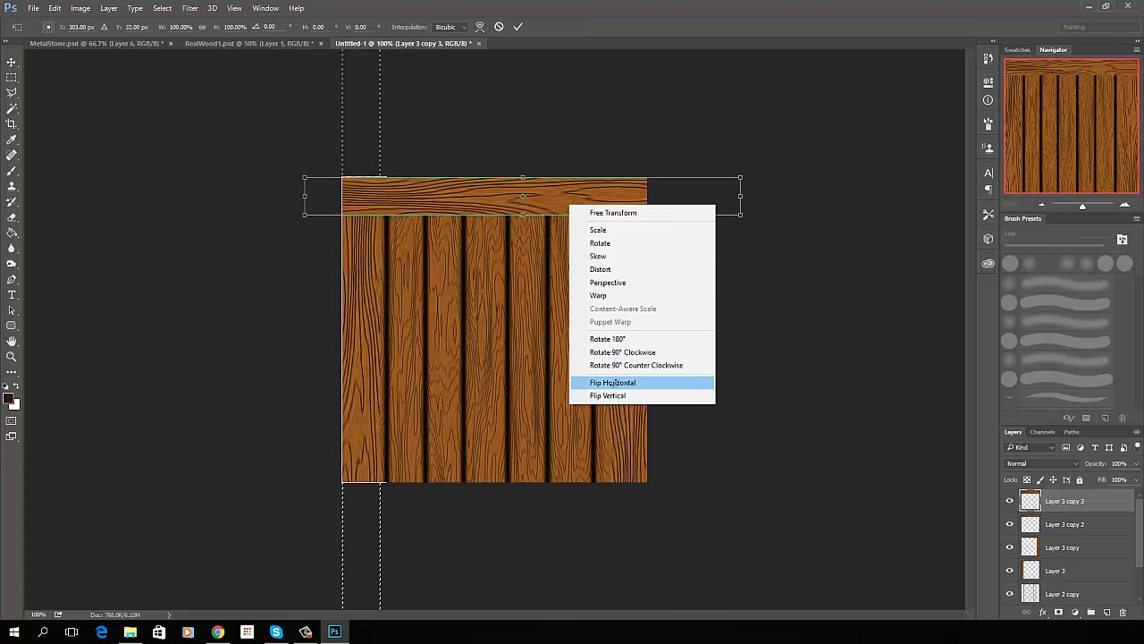
pyautogui.click(613, 383)
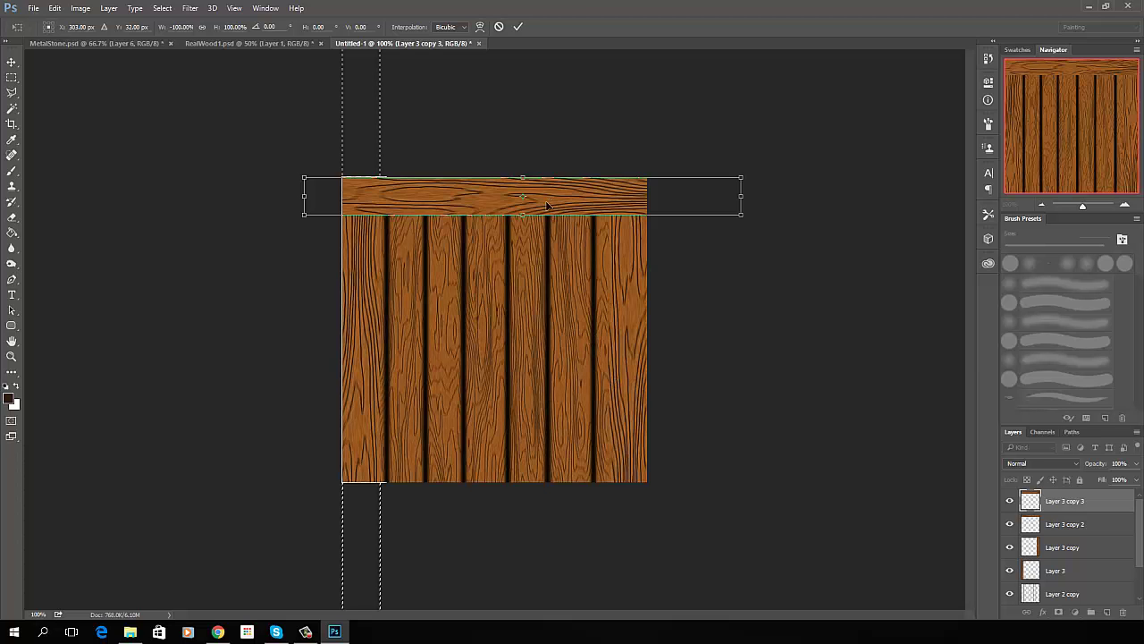
pyautogui.moveTo(547, 205); pyautogui.dragTo(559, 467)
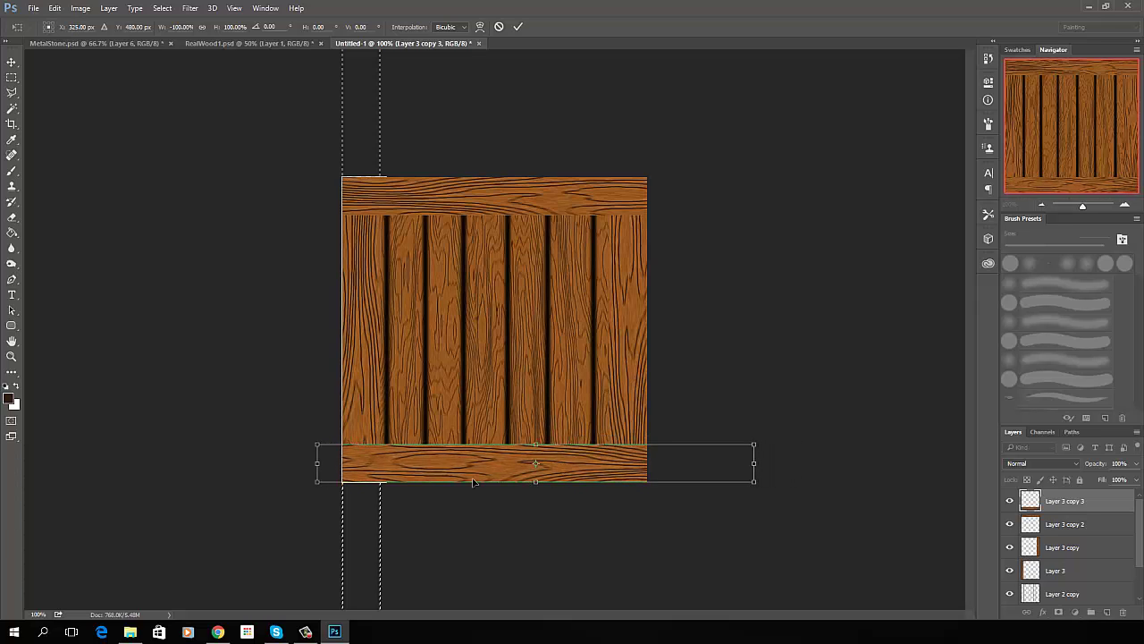
pyautogui.press('Return')
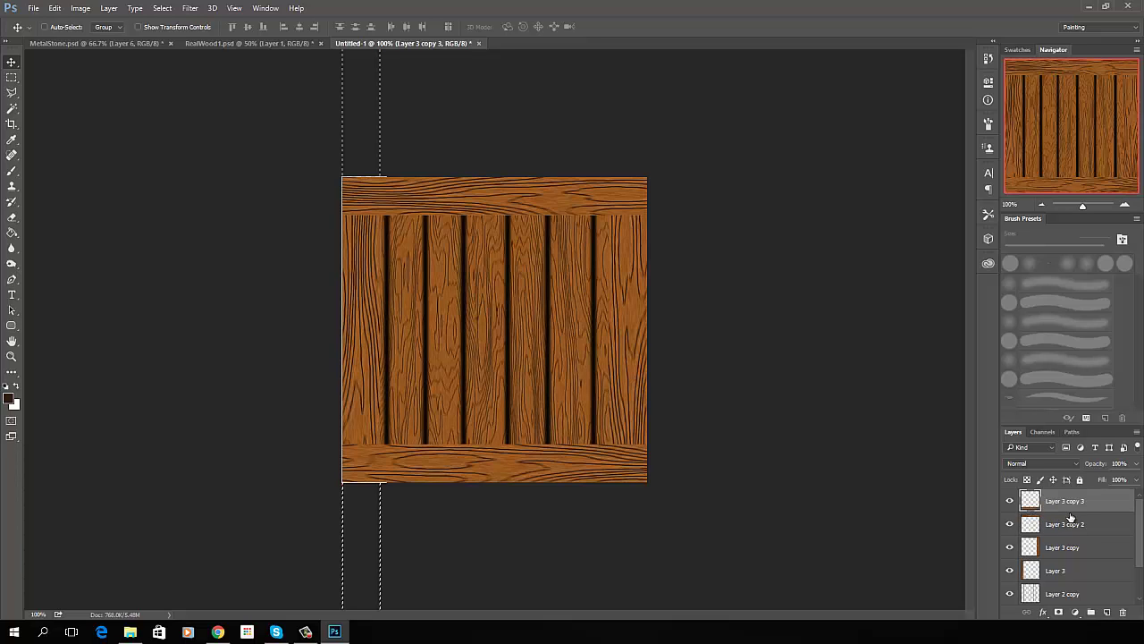
# Merge the bottom strip's layer down into Layer 3 copy 2 and hide Layer 1
pyautogui.press('Delete')
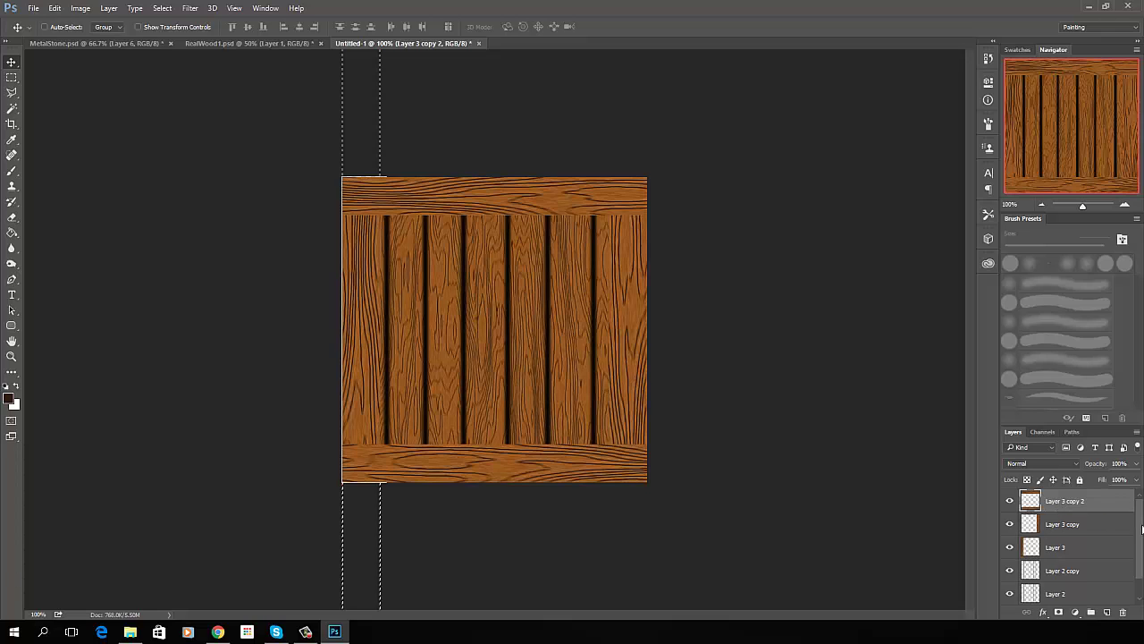
pyautogui.moveTo(1139, 540); pyautogui.dragTo(1136, 559)
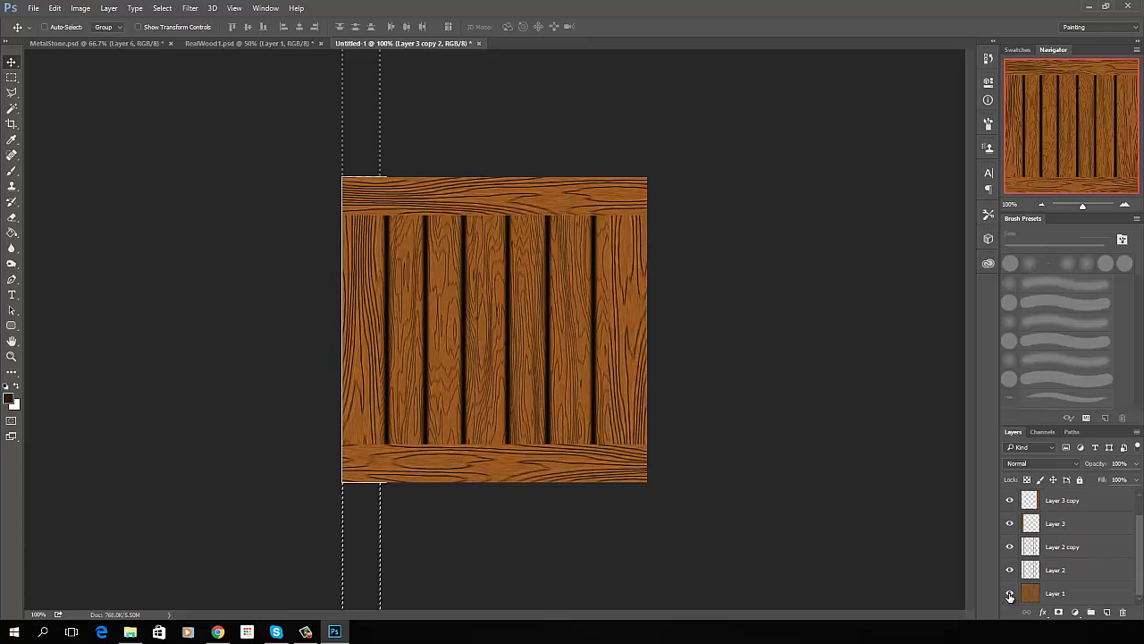
pyautogui.click(1010, 594)
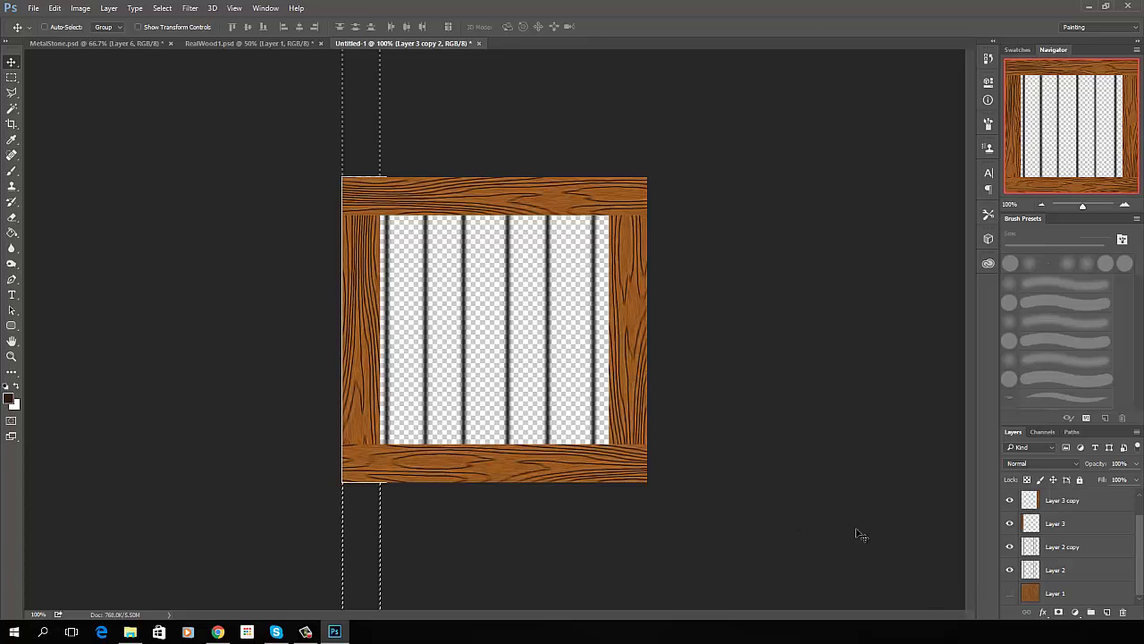
pyautogui.moveTo(1140, 546); pyautogui.dragTo(1141, 531)
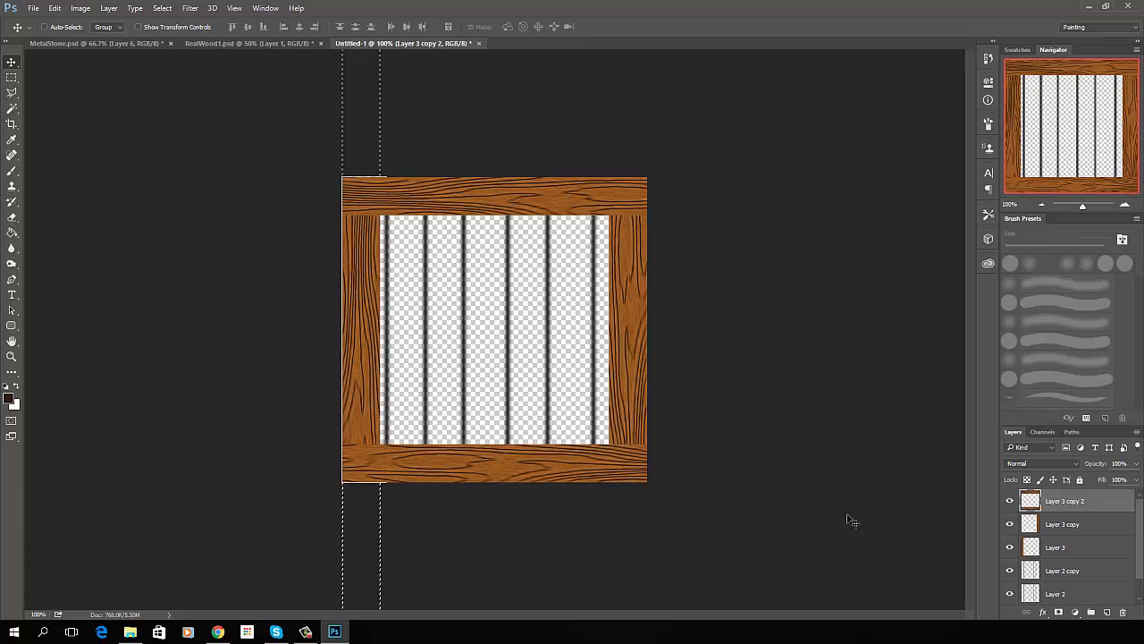
# Miter the frame's bottom-right corner by deleting a diagonal Polygonal Lasso selection from Layer 3 copy 2, and deselect
pyautogui.hotkey('ctrl', '+')
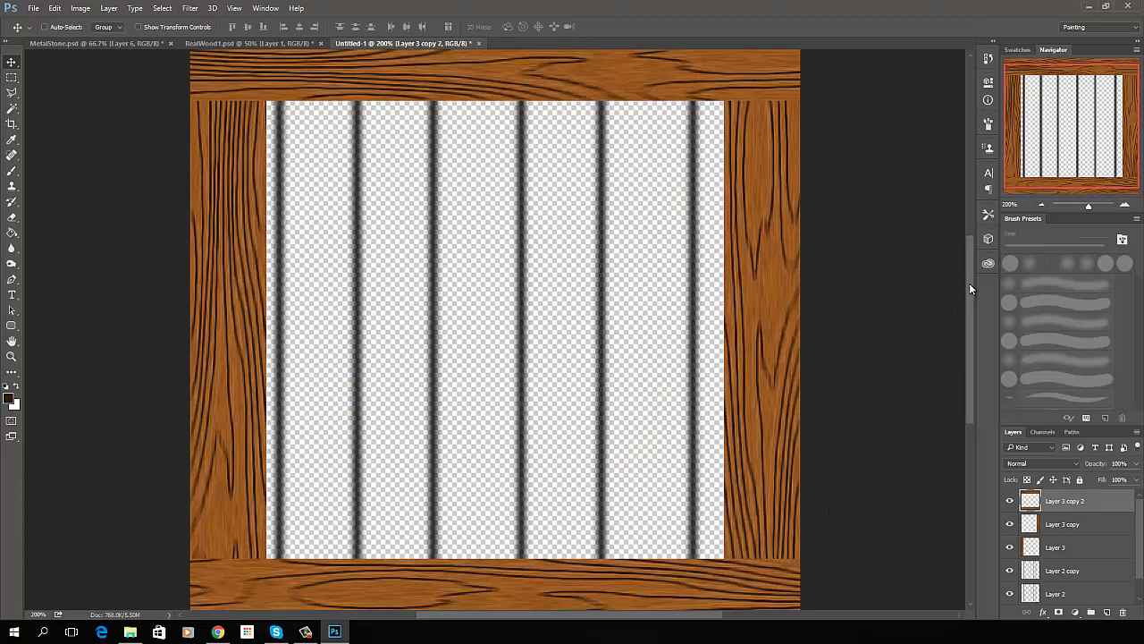
pyautogui.moveTo(970, 284); pyautogui.dragTo(963, 345)
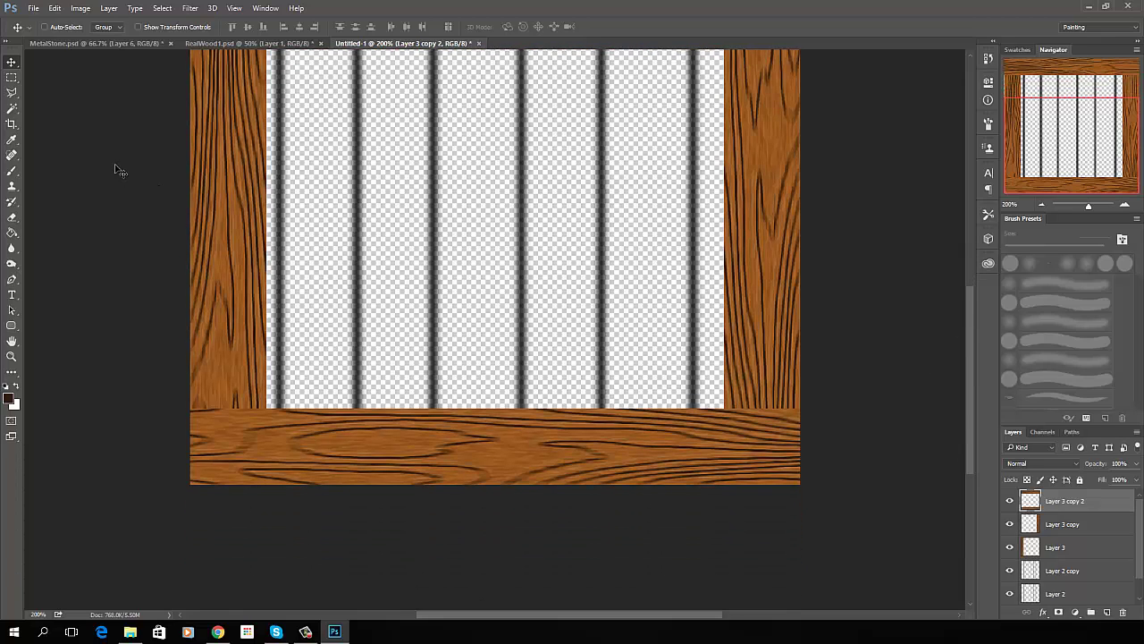
pyautogui.click(13, 93)
pyautogui.click(12, 93)
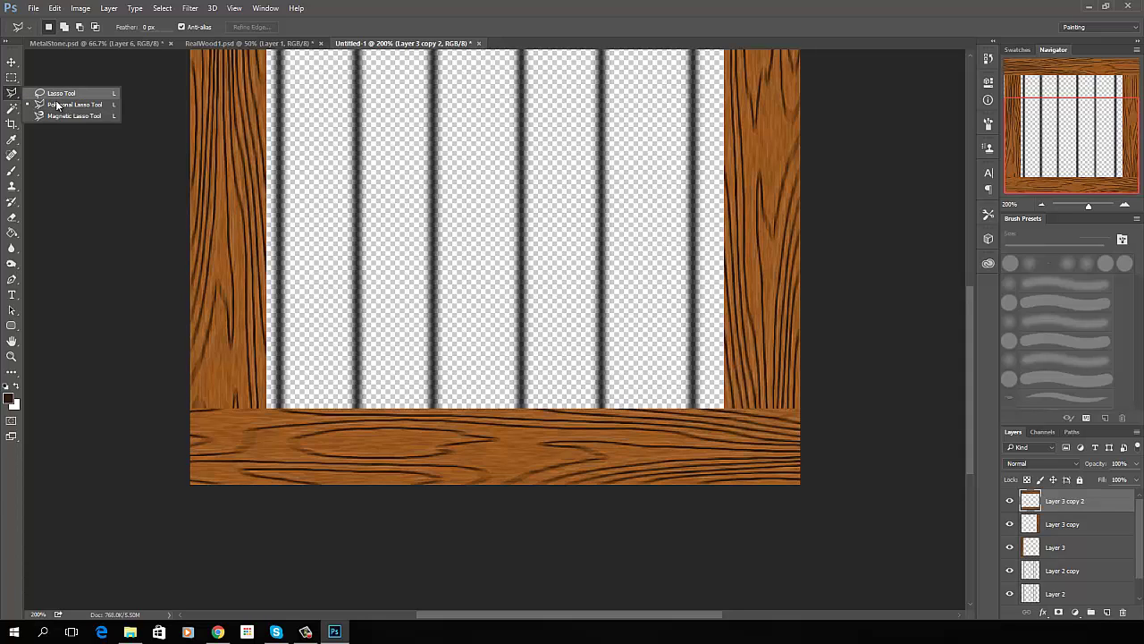
pyautogui.click(58, 105)
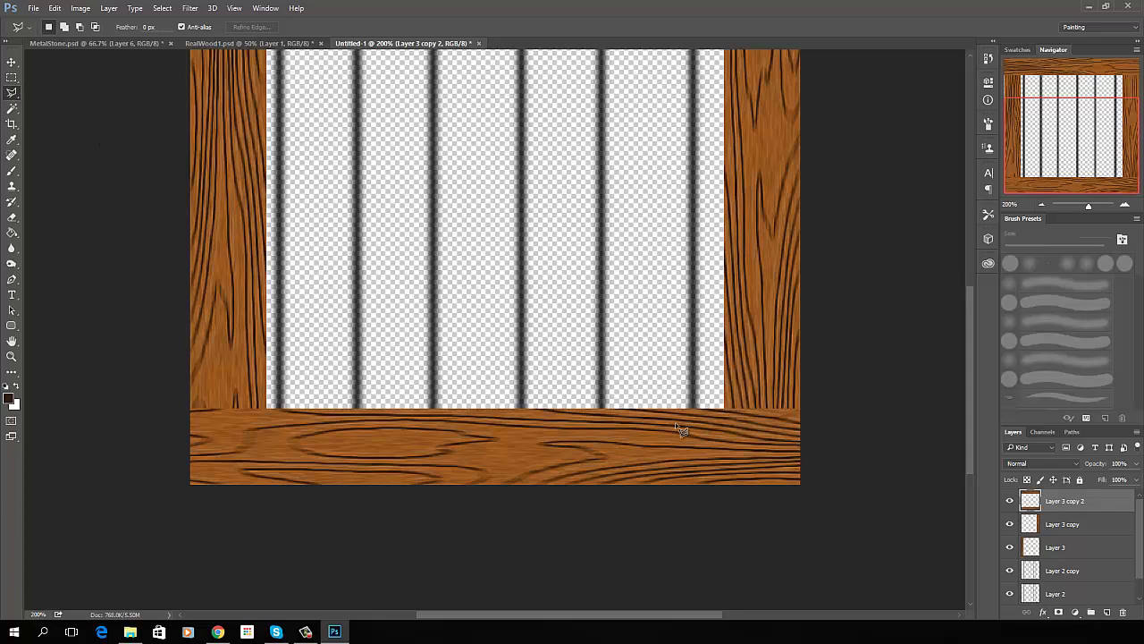
pyautogui.click(722, 409)
pyautogui.click(803, 487)
pyautogui.click(827, 465)
pyautogui.click(821, 401)
pyautogui.click(729, 390)
pyautogui.click(724, 407)
pyautogui.press('Delete')
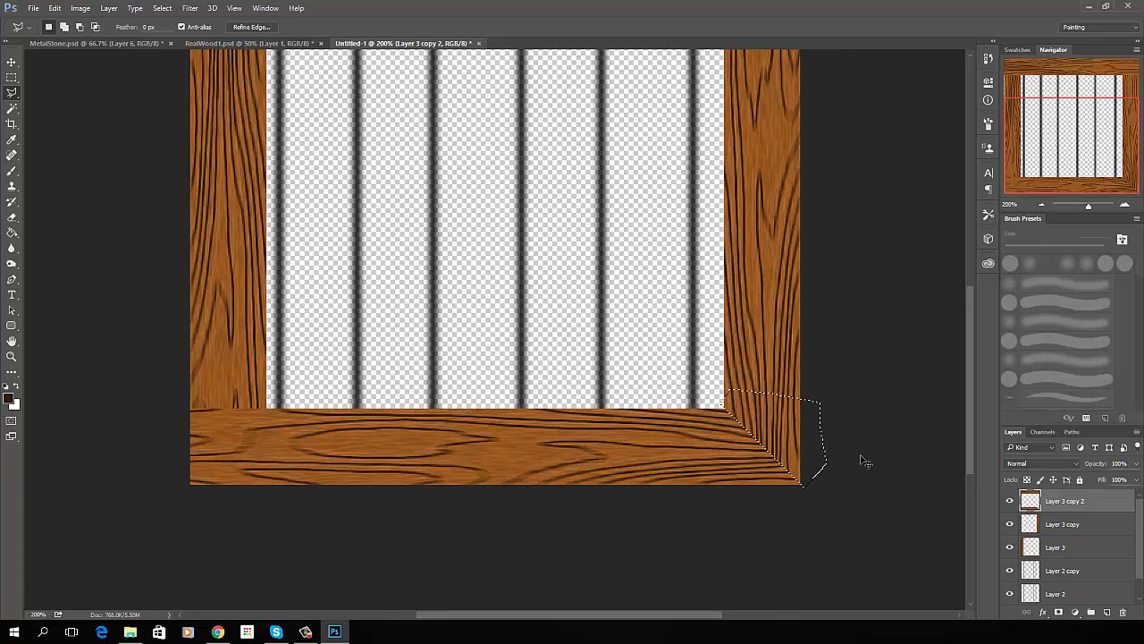
pyautogui.hotkey('ctrl', 'd')
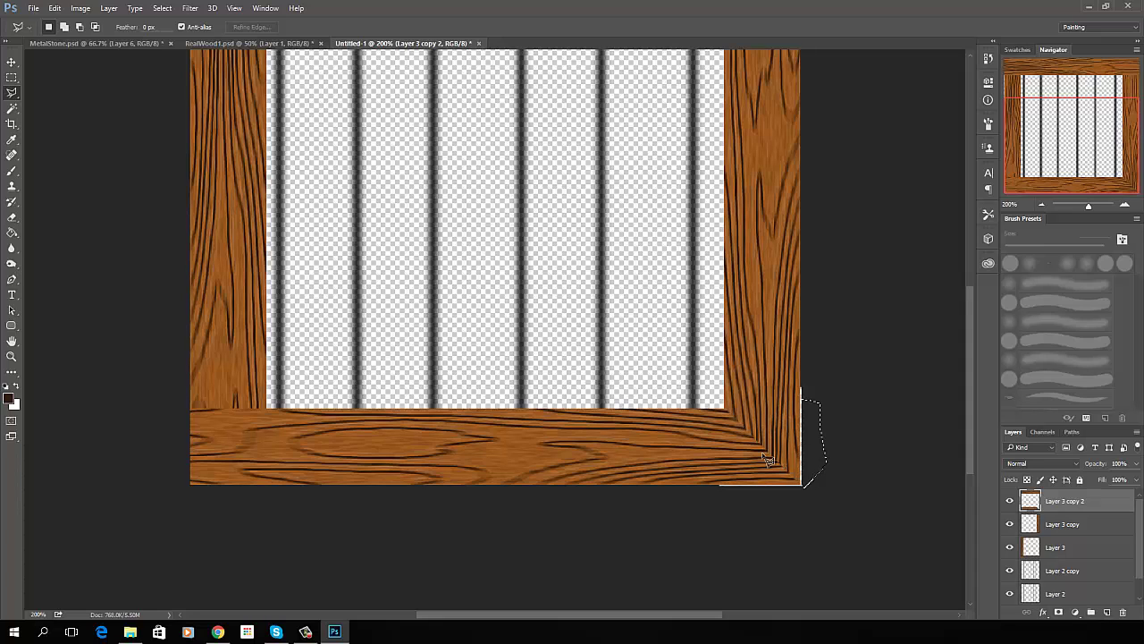
# Miter the frame's bottom-left corner by cutting the horizontal strip's end away diagonally with the Polygonal Lasso
pyautogui.click(268, 409)
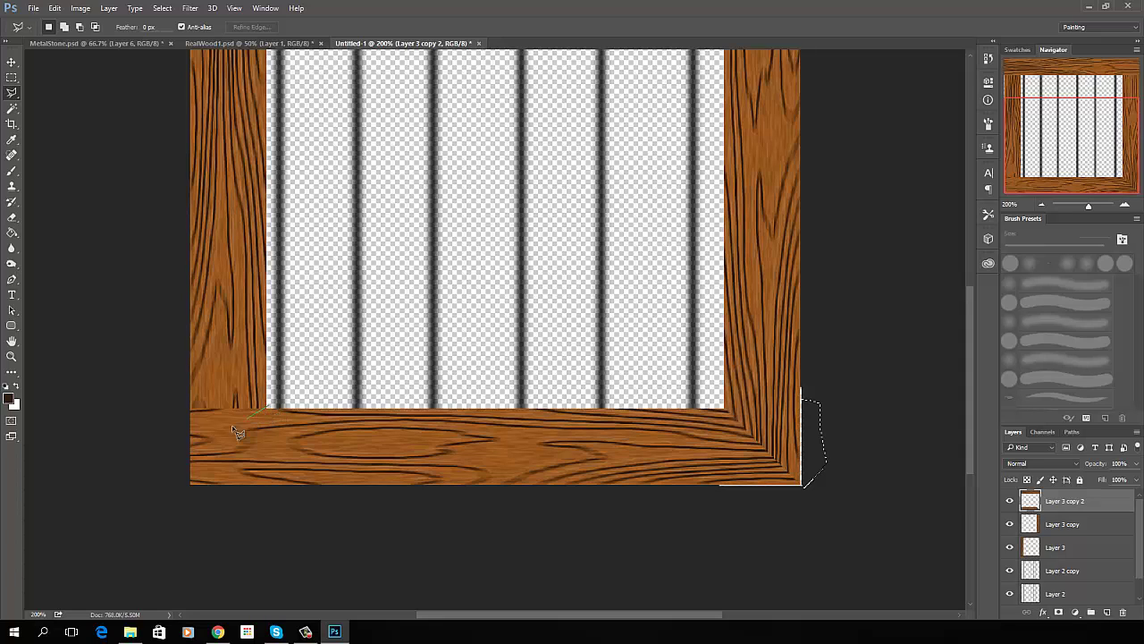
pyautogui.click(184, 490)
pyautogui.click(130, 414)
pyautogui.click(169, 387)
pyautogui.click(231, 387)
pyautogui.click(270, 410)
# Cut the top strip diagonally at the frame's top-right corner with a Polygonal Lasso selection, and clear the selection
pyautogui.scroll(5, 813, 251)
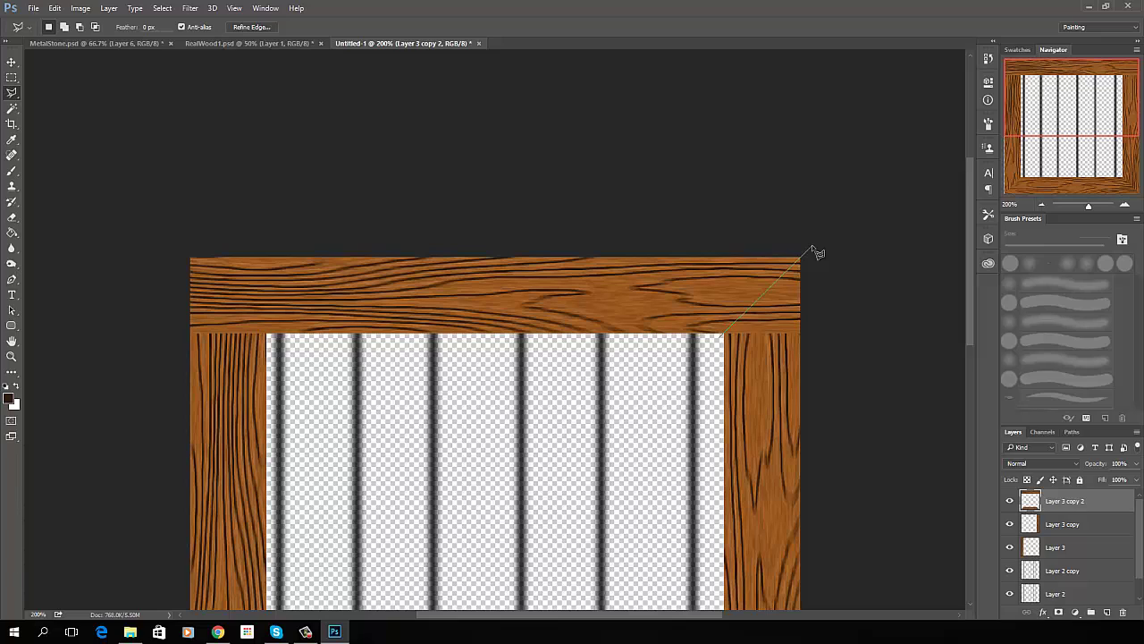
pyautogui.click(812, 247)
pyautogui.click(839, 290)
pyautogui.click(821, 355)
pyautogui.click(751, 358)
pyautogui.doubleClick(721, 338)
pyautogui.press('Delete')
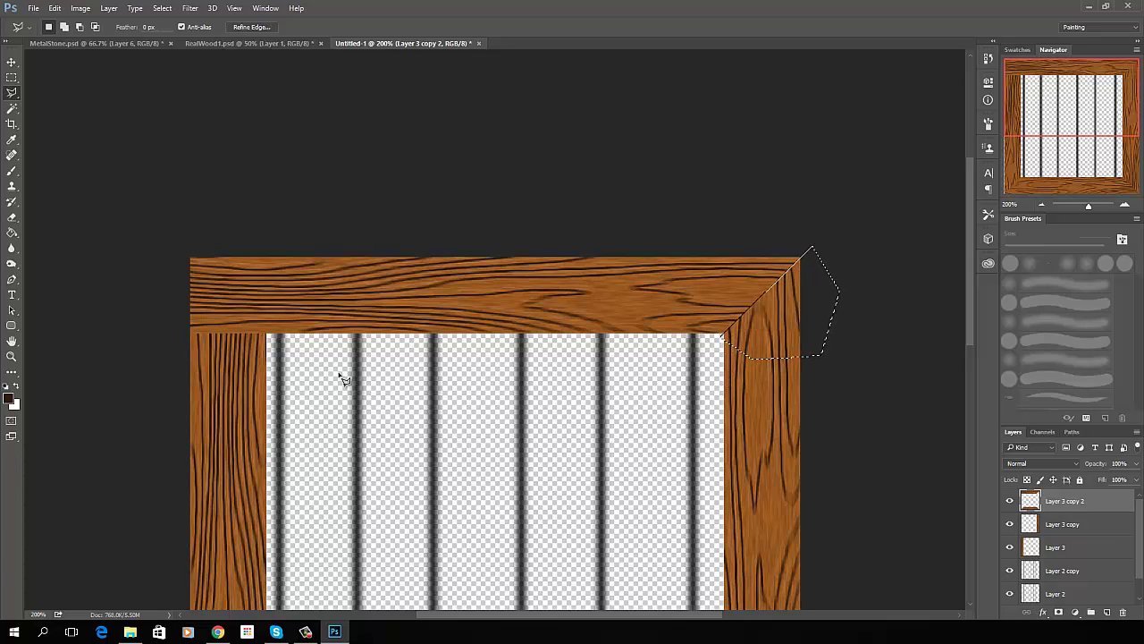
pyautogui.hotkey('ctrl', 'z')
# Cut the top strip diagonally at the frame's top-left corner with a Polygonal Lasso selection, and deselect
pyautogui.click(268, 335)
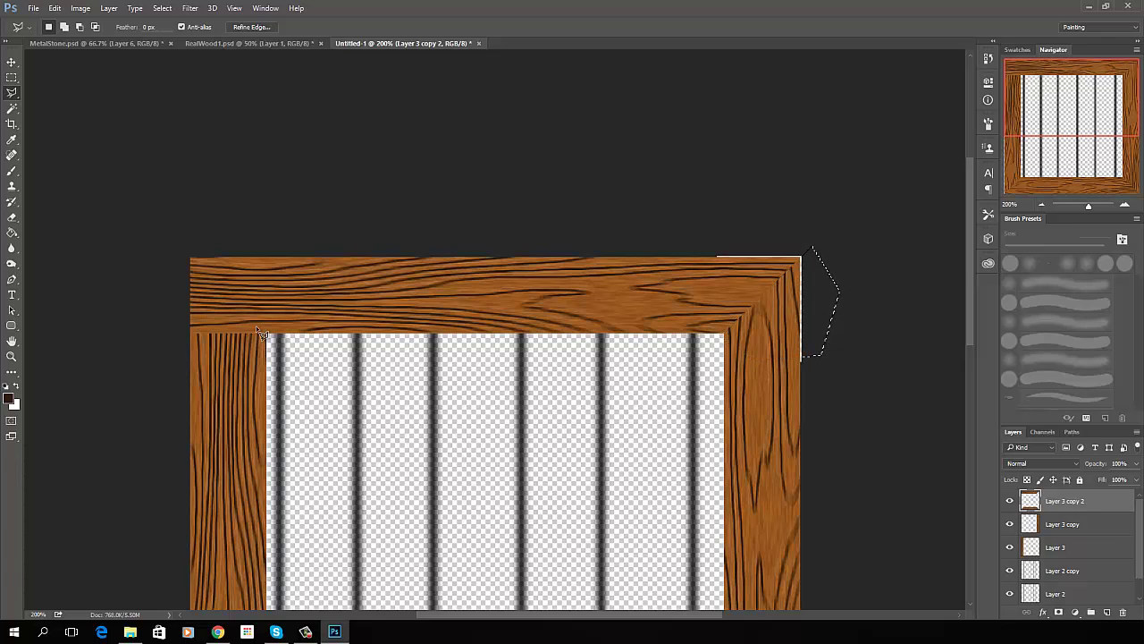
pyautogui.click(173, 240)
pyautogui.click(274, 368)
pyautogui.click(266, 334)
pyautogui.press('Delete')
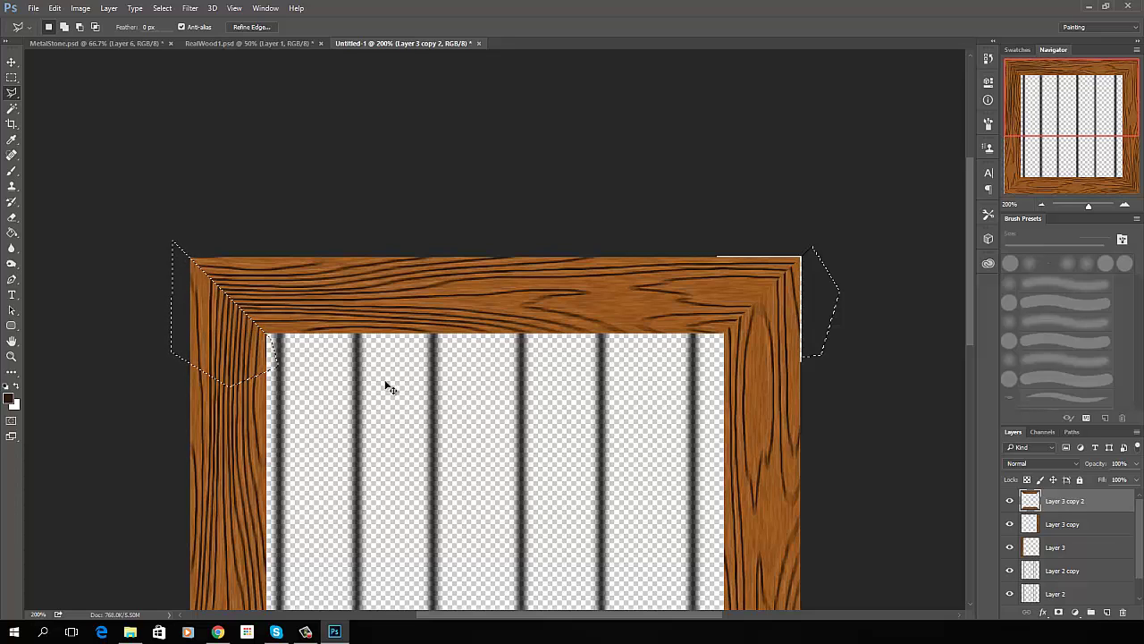
pyautogui.hotkey('ctrl', 'd')
pyautogui.hotkey('ctrl', '-')
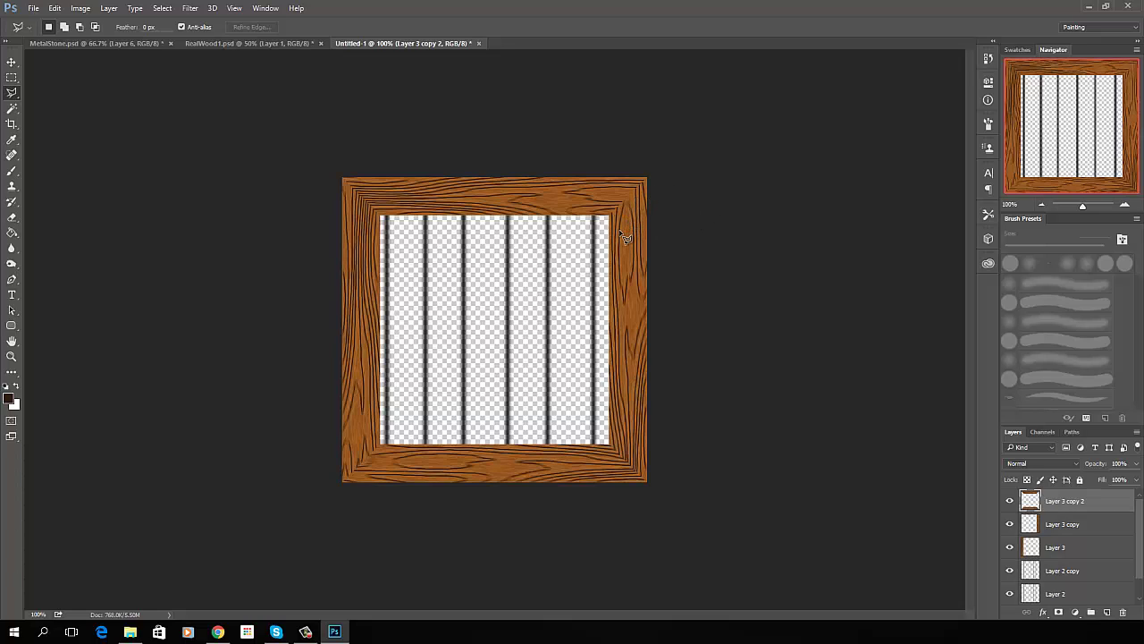
# Merge Layer 3, Layer 3 copy and Layer 3 copy 2 into one frame layer and show Layer 1 again
pyautogui.keyDown('shift'); pyautogui.click(1066, 547); pyautogui.keyUp('shift')
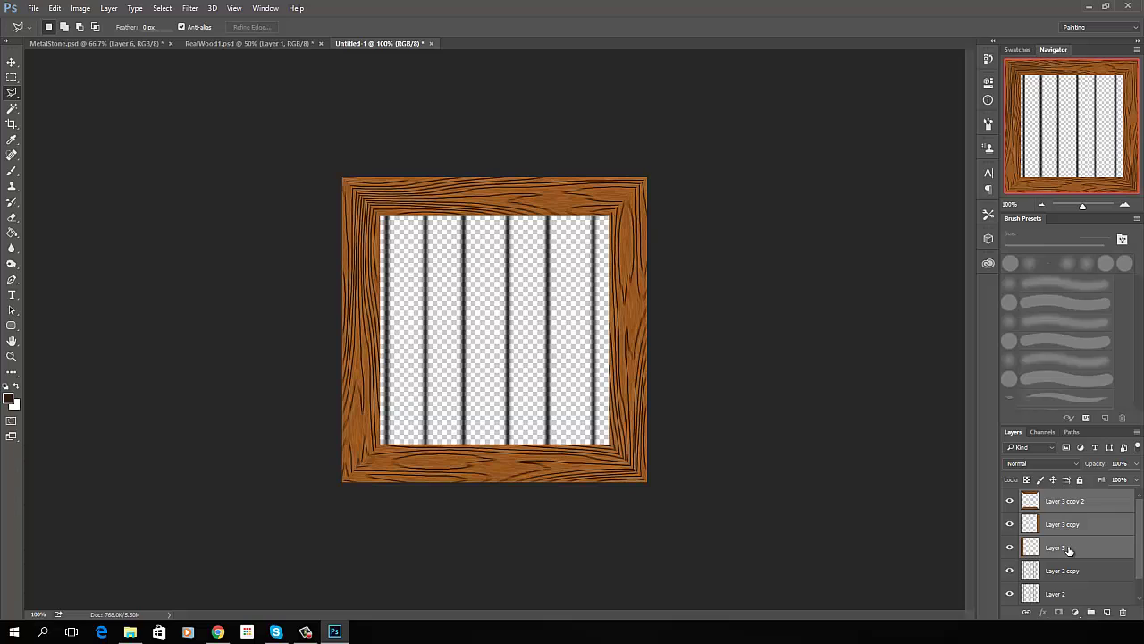
pyautogui.rightClick(1068, 547)
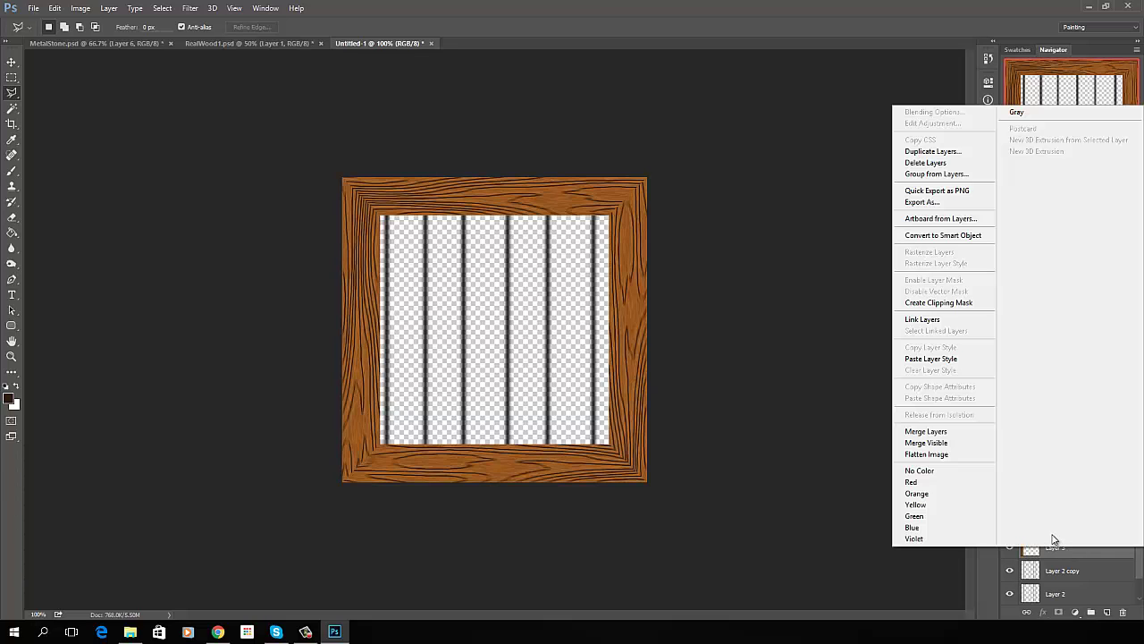
pyautogui.click(957, 432)
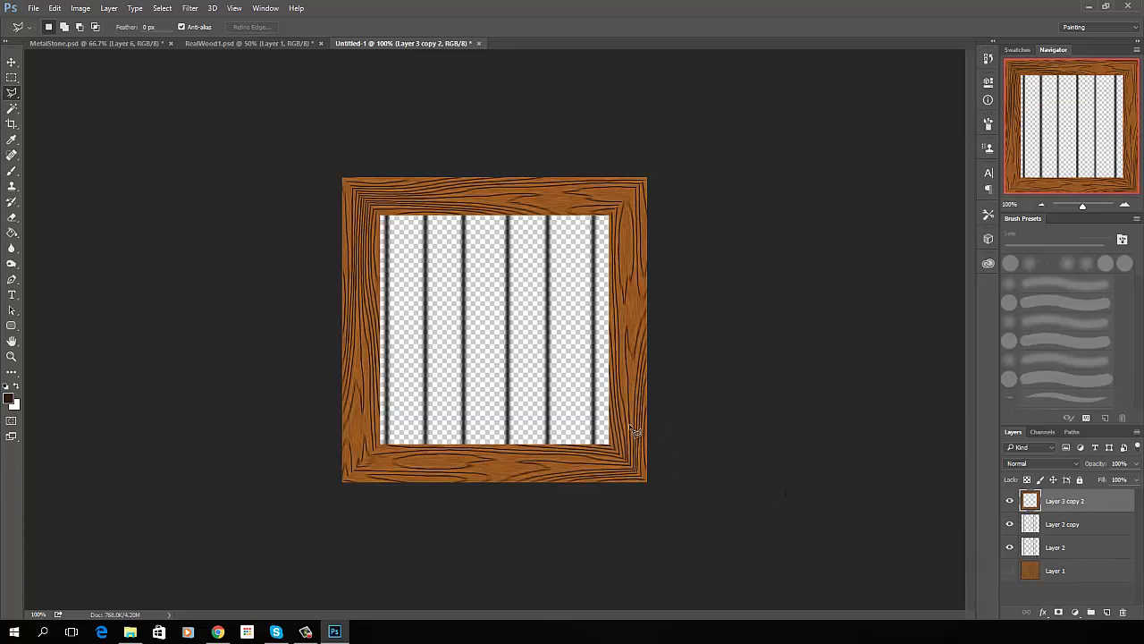
pyautogui.click(1011, 571)
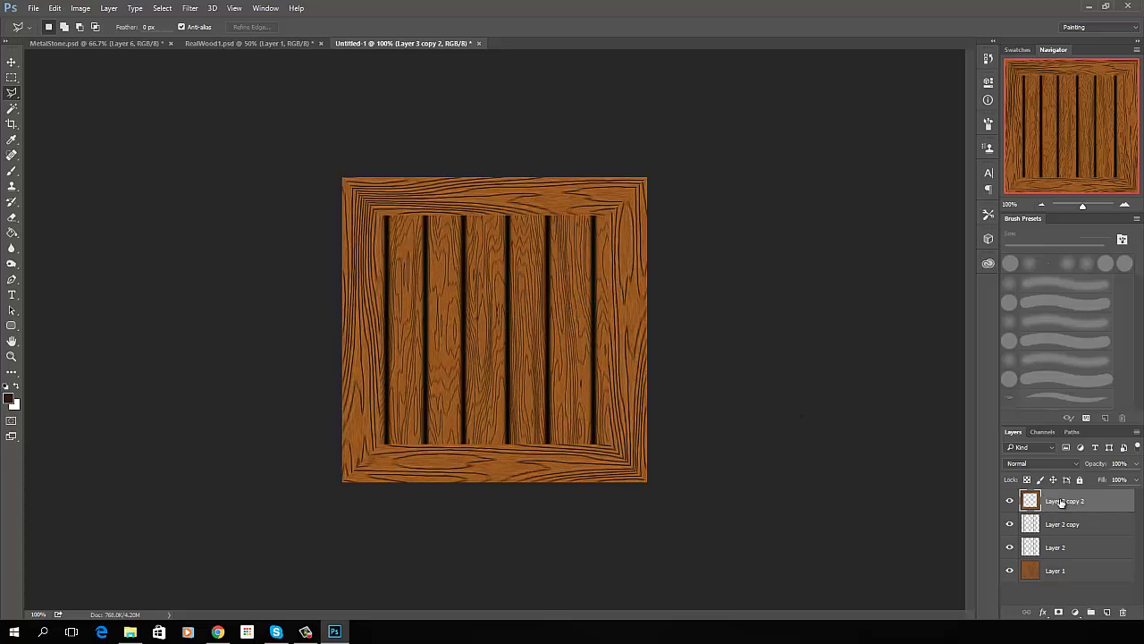
# Check the frame layer's outline as a selection, then crop to the existing canvas bounds with Delete Cropped Pixels to remove the overhanging strips
pyautogui.keyDown('ctrl'); pyautogui.click(1030, 502); pyautogui.keyUp('ctrl')
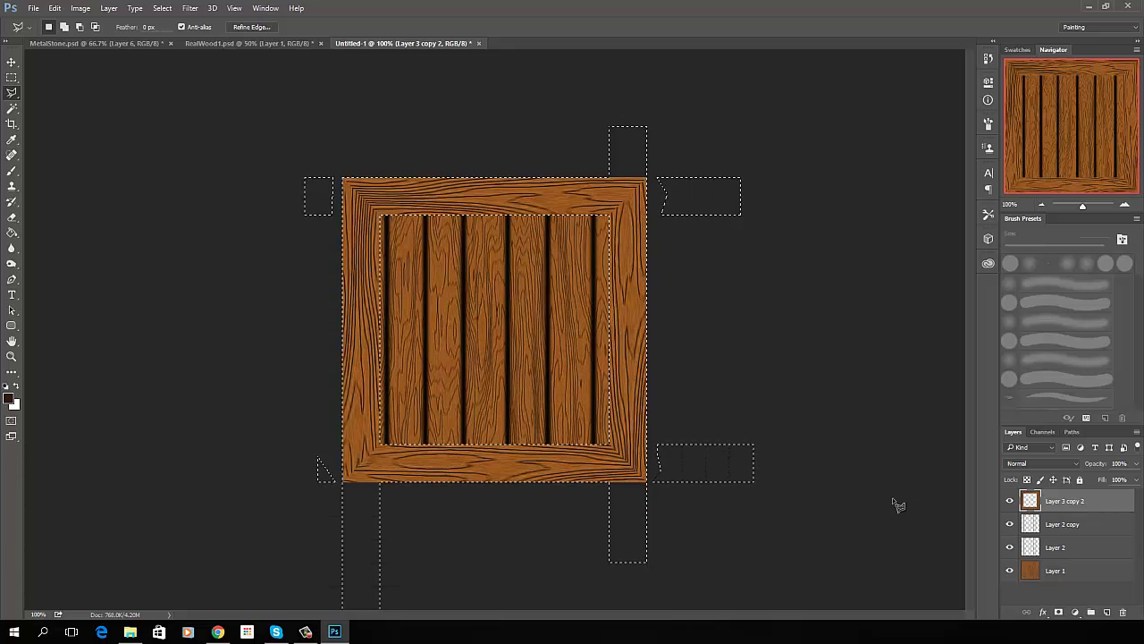
pyautogui.hotkey('ctrl', 'd')
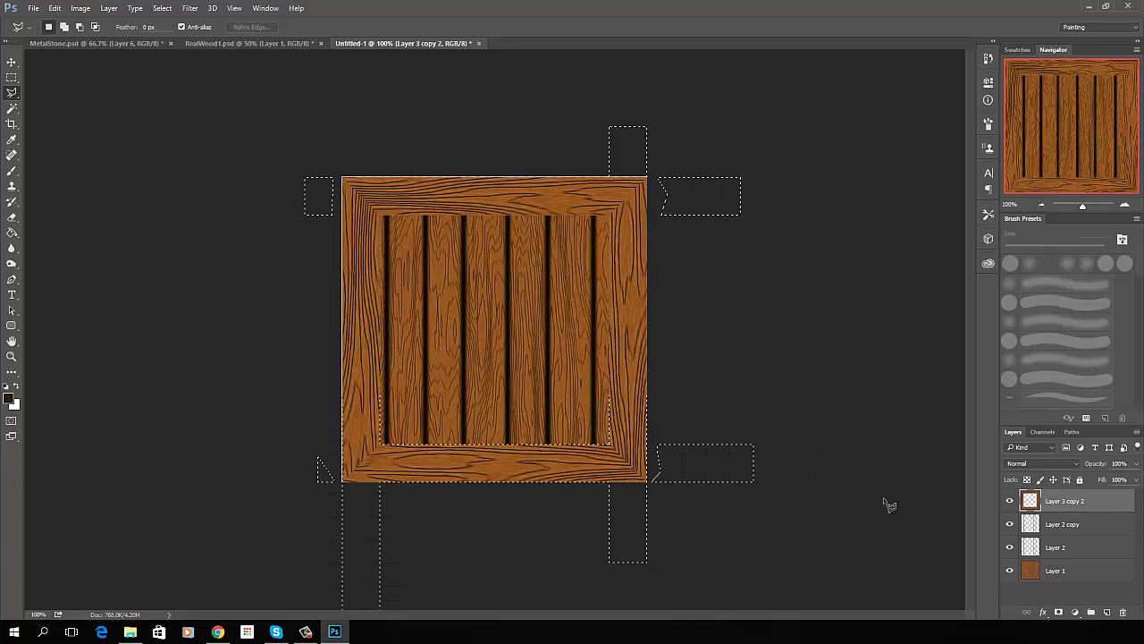
pyautogui.click(12, 123)
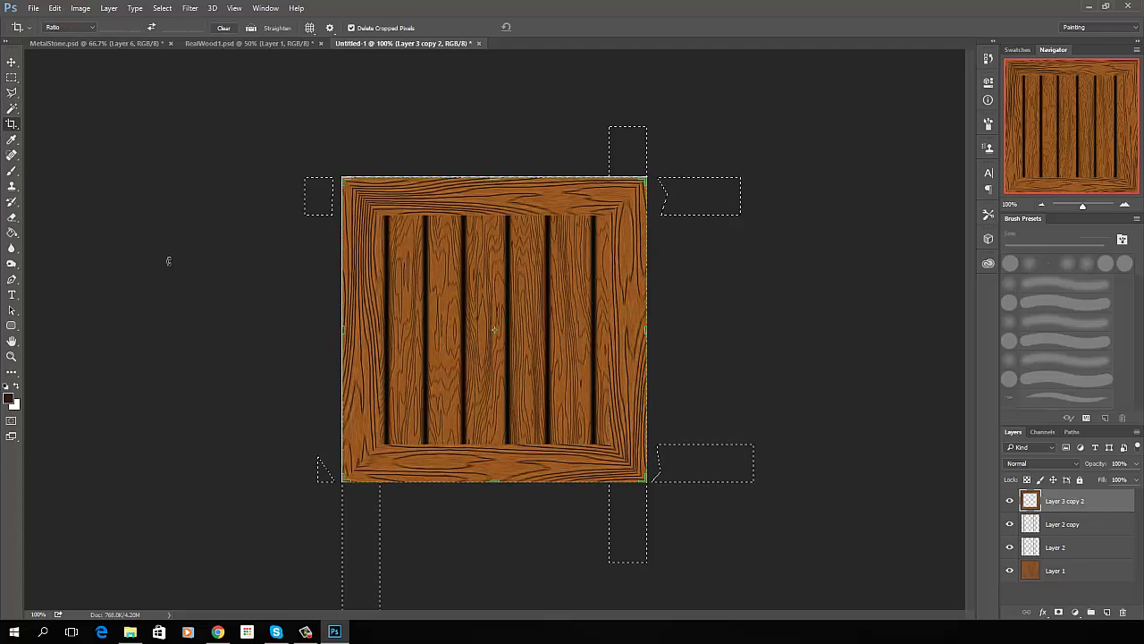
pyautogui.click(191, 249)
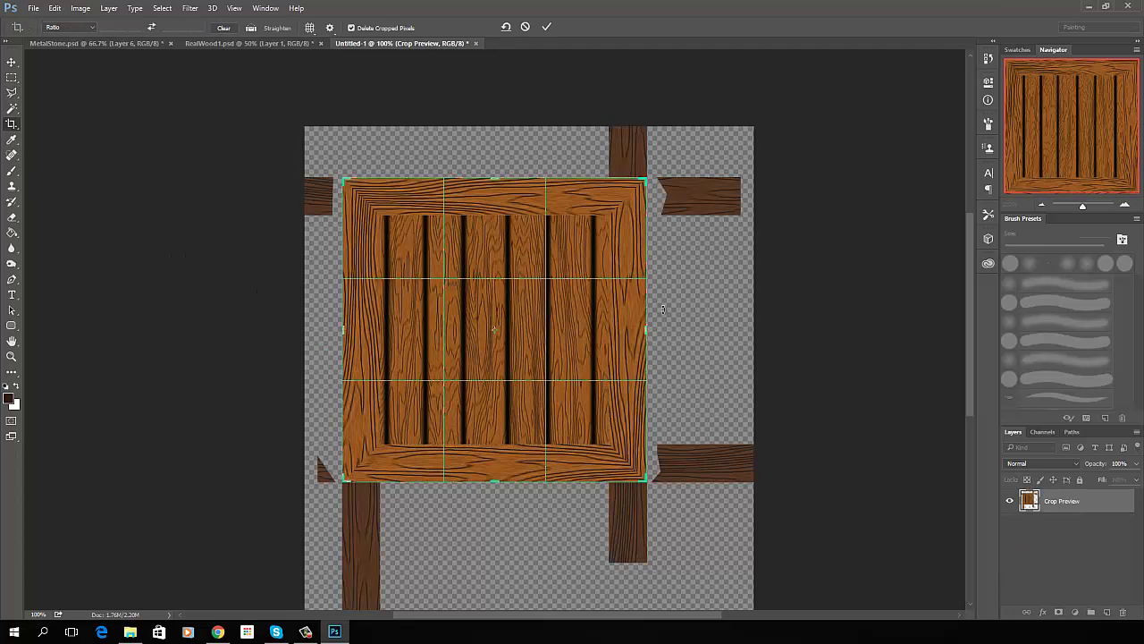
pyautogui.press('Return')
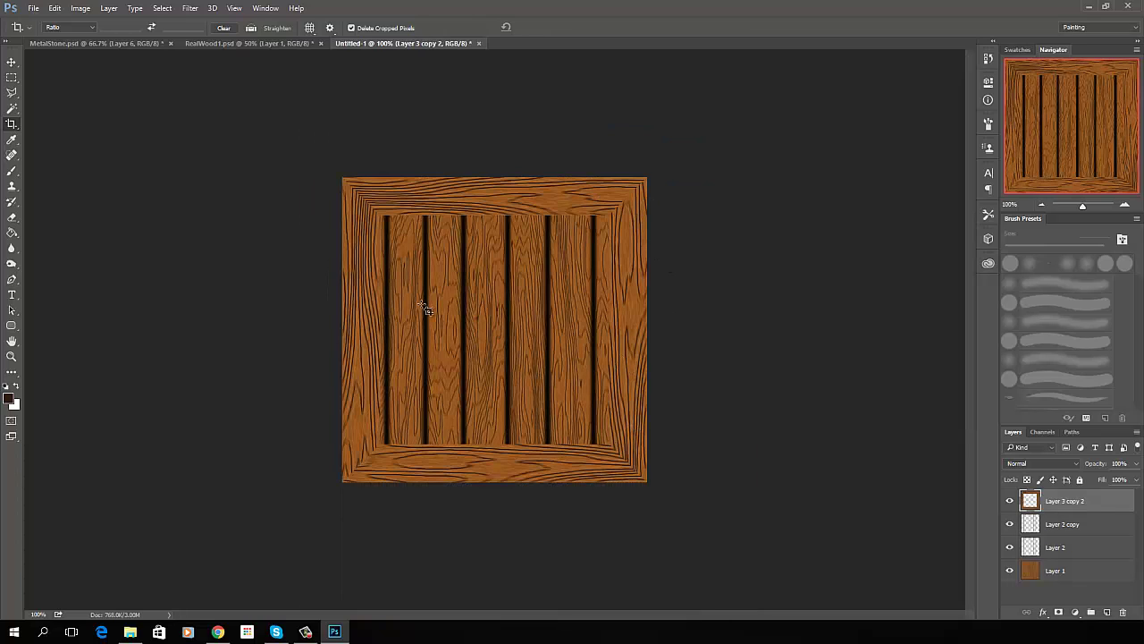
# Load the outline of the frame layer, Layer 3 copy 2, as a selection
pyautogui.keyDown('ctrl'); pyautogui.click(1030, 502); pyautogui.keyUp('ctrl')
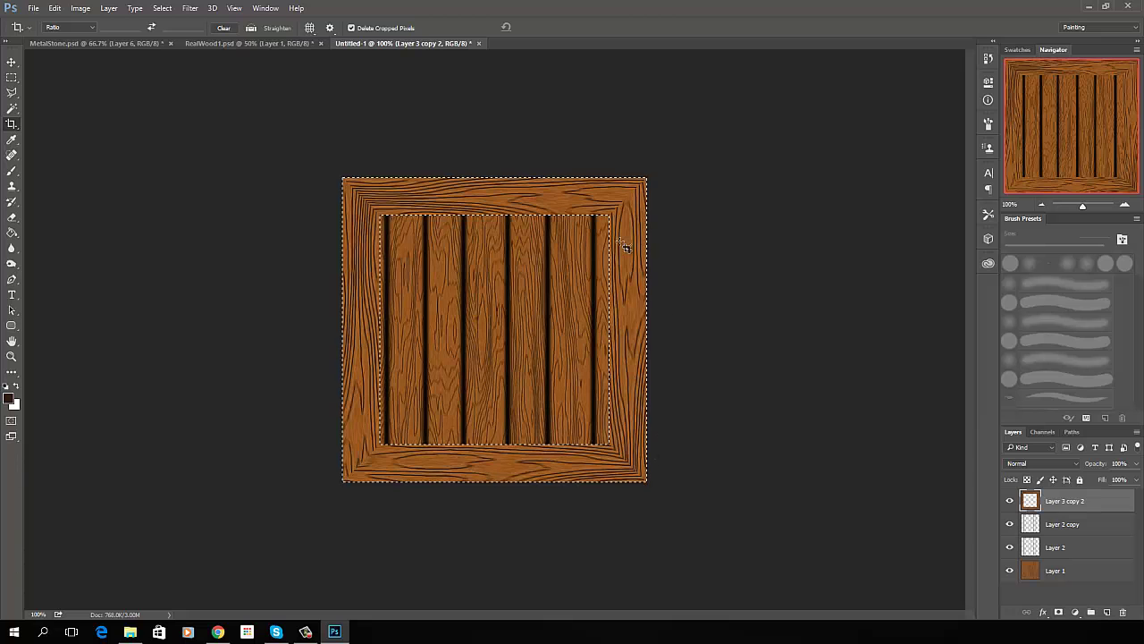
pyautogui.hotkey('ctrl', '+')
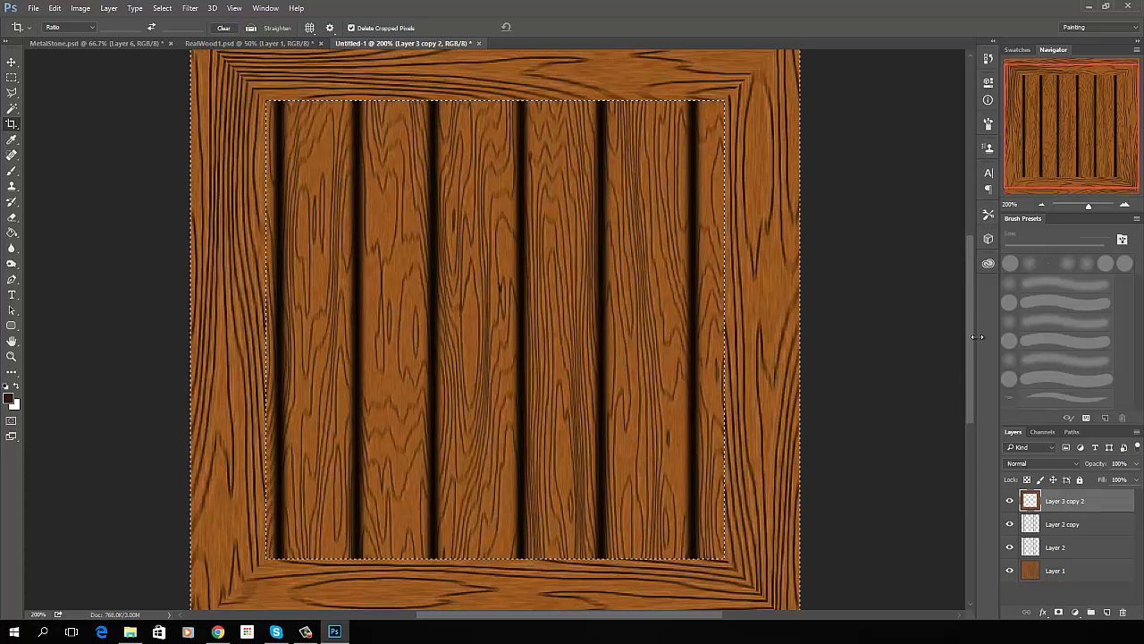
pyautogui.moveTo(970, 333); pyautogui.dragTo(969, 273)
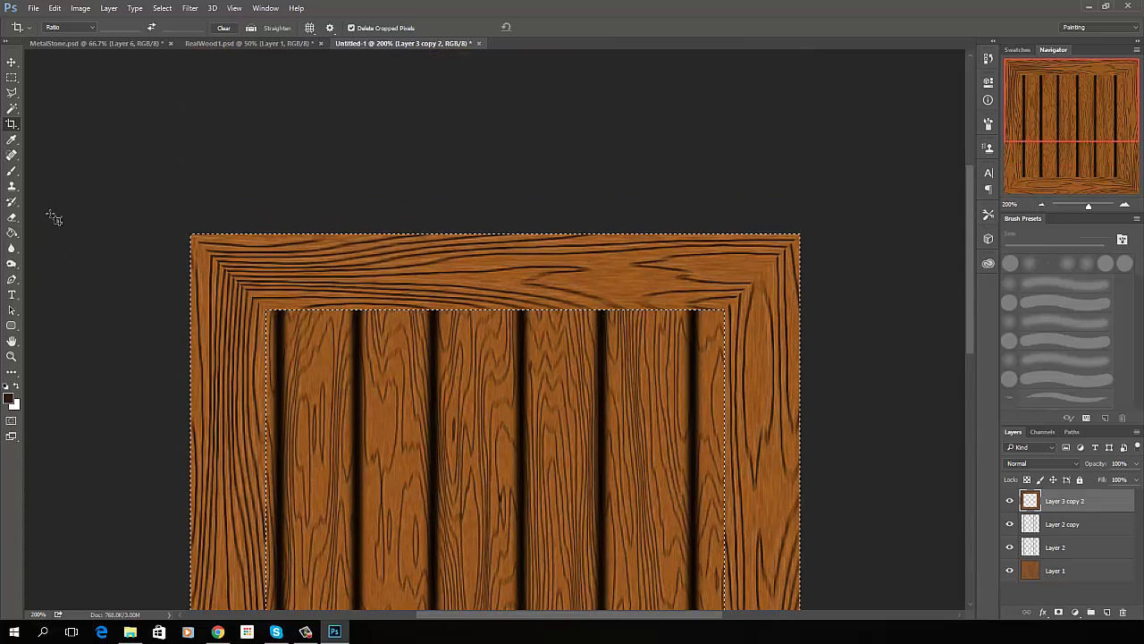
# Set the Brush's foreground colour to a darker brown, RGB 38, 21, 6
pyautogui.click(11, 170)
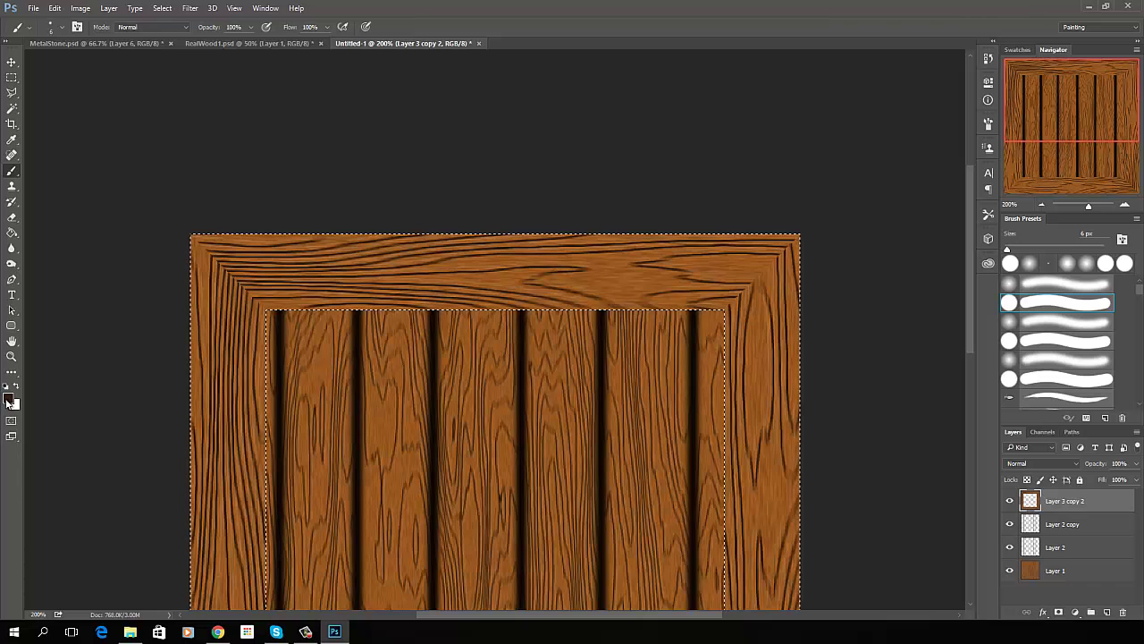
pyautogui.click(9, 402)
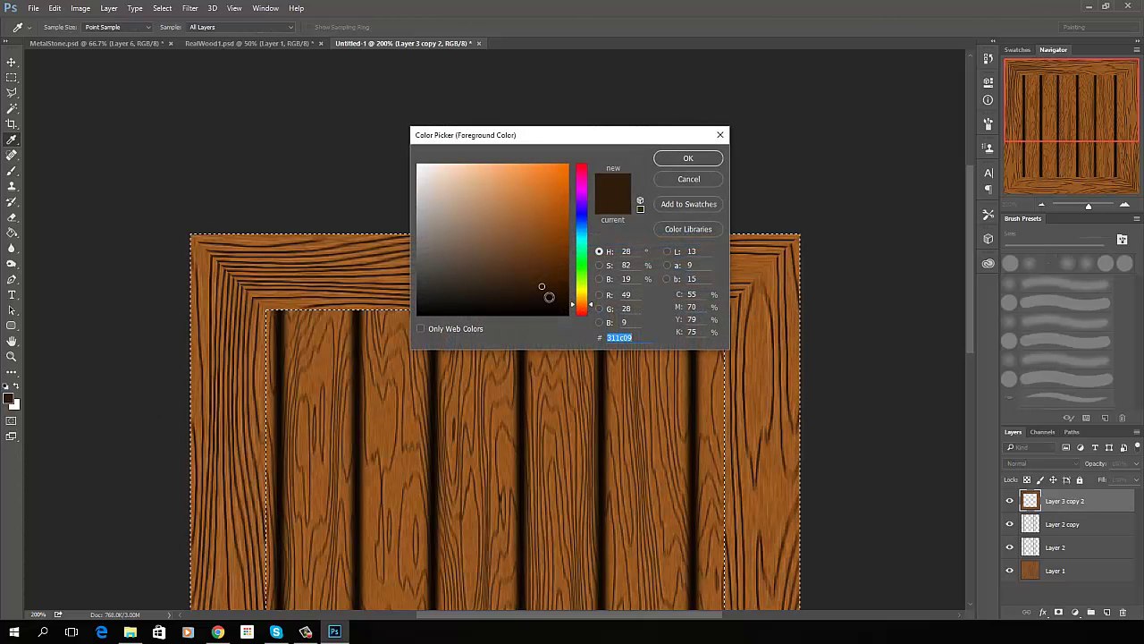
pyautogui.click(547, 292)
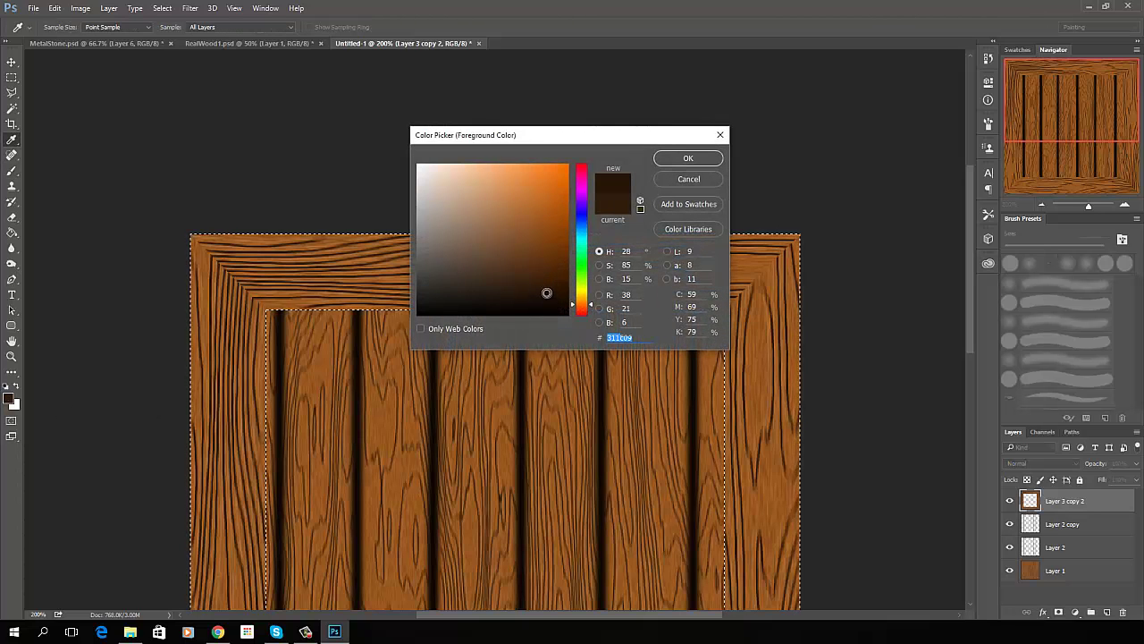
pyautogui.click(688, 158)
pyautogui.press('b')
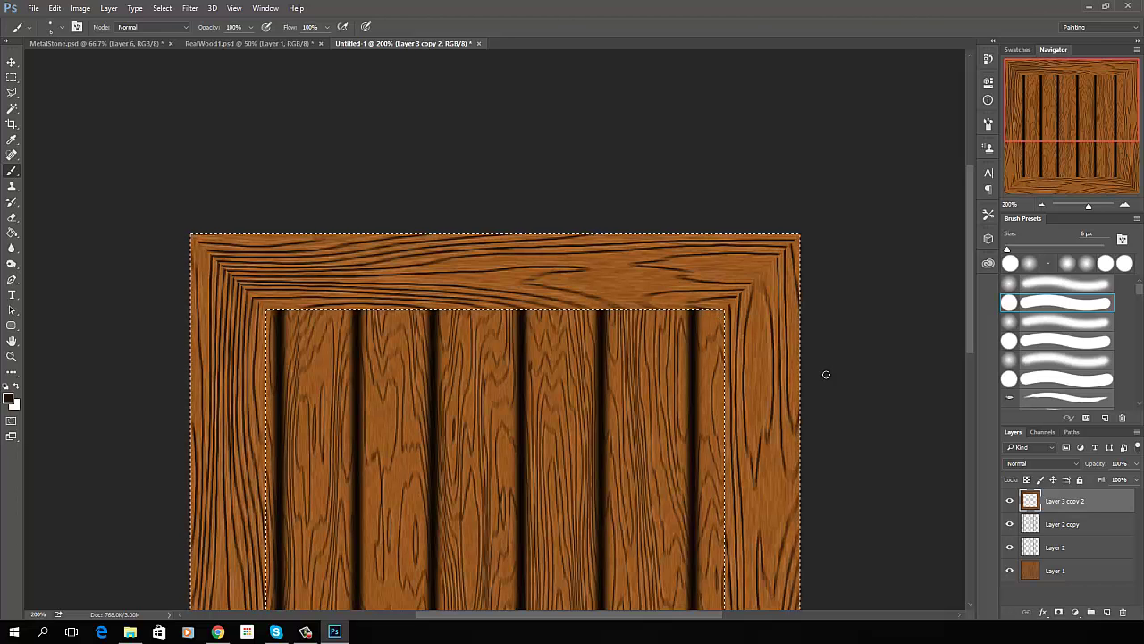
# On a new layer, paint 6 px dark brown lines along the frame's four mitered corners, and copy them onto another layer without keeping the selection
pyautogui.click(1107, 613)
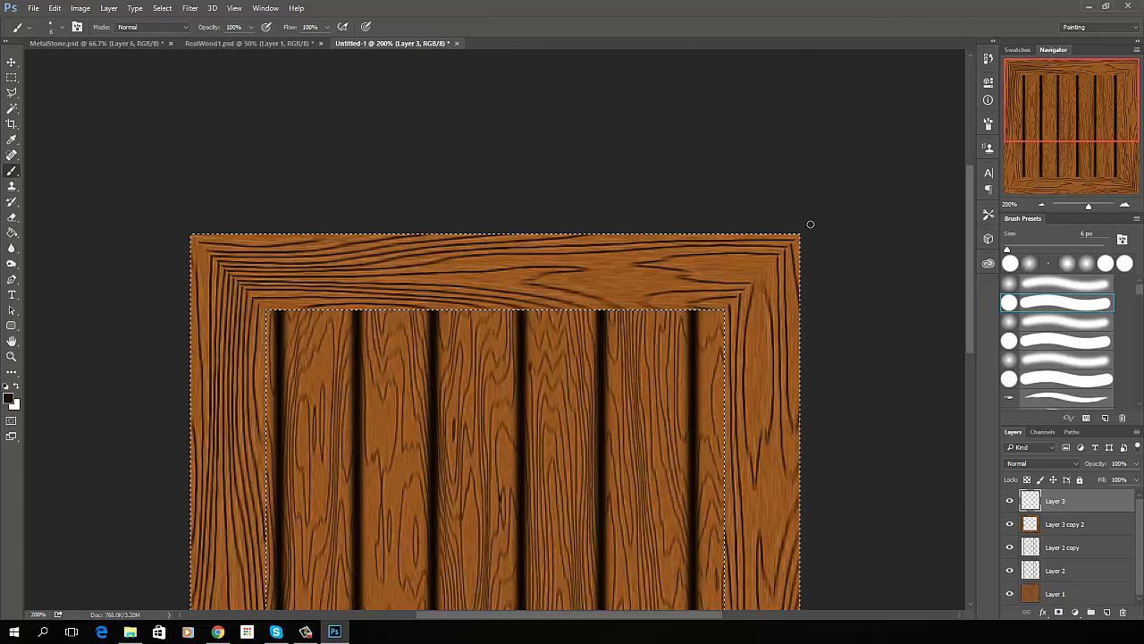
pyautogui.scroll(-5, 811, 224)
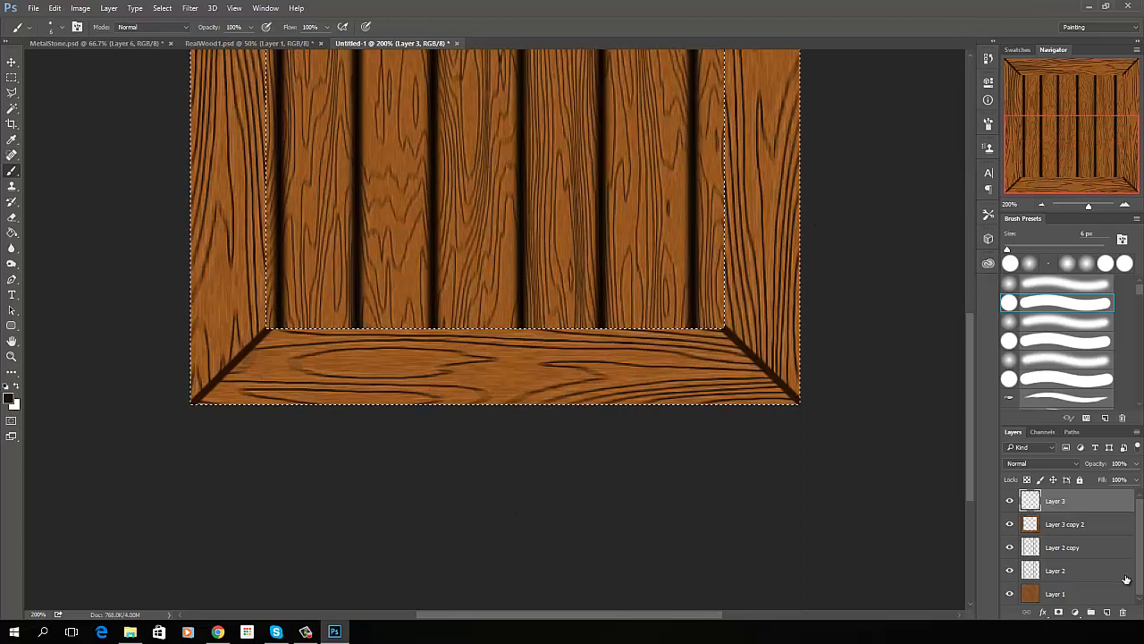
pyautogui.hotkey('ctrl', 'shift', 'alt', 'n')
pyautogui.hotkey('ctrl', 'd')
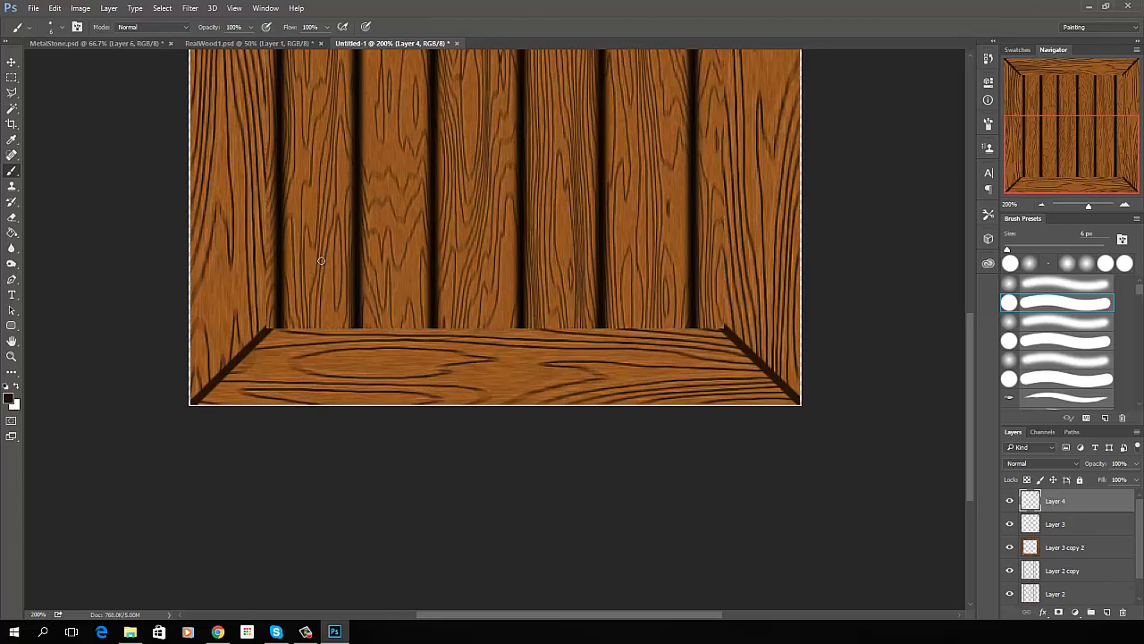
# Turn the copied corner lines on Layer 4 black with a Levels adjustment, setting the input black level to 253
pyautogui.click(80, 8)
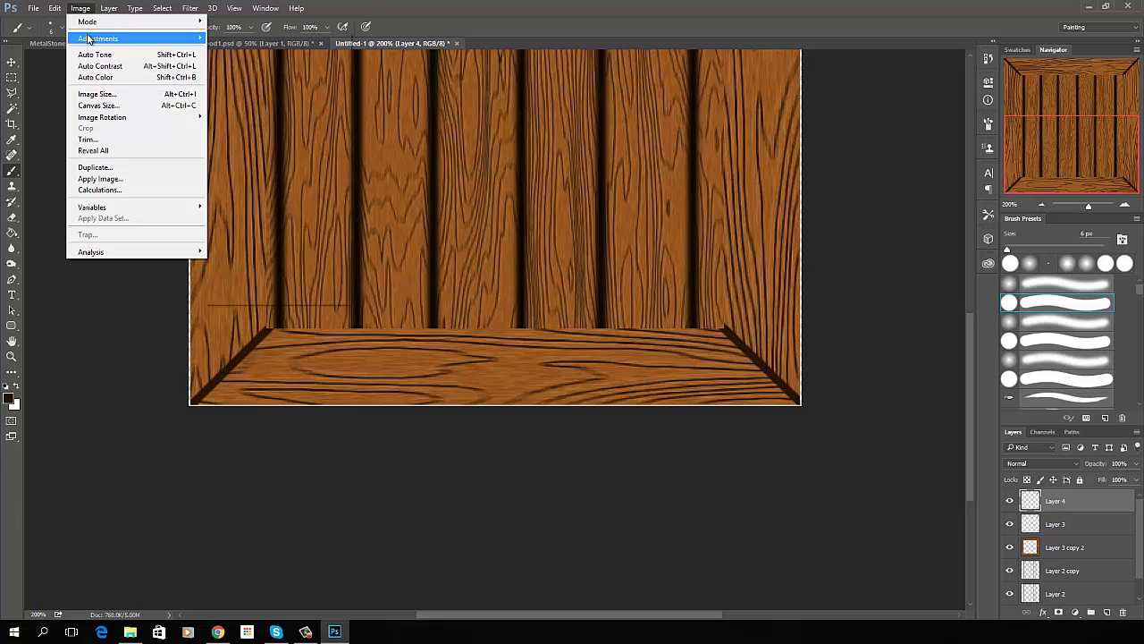
pyautogui.click(242, 49)
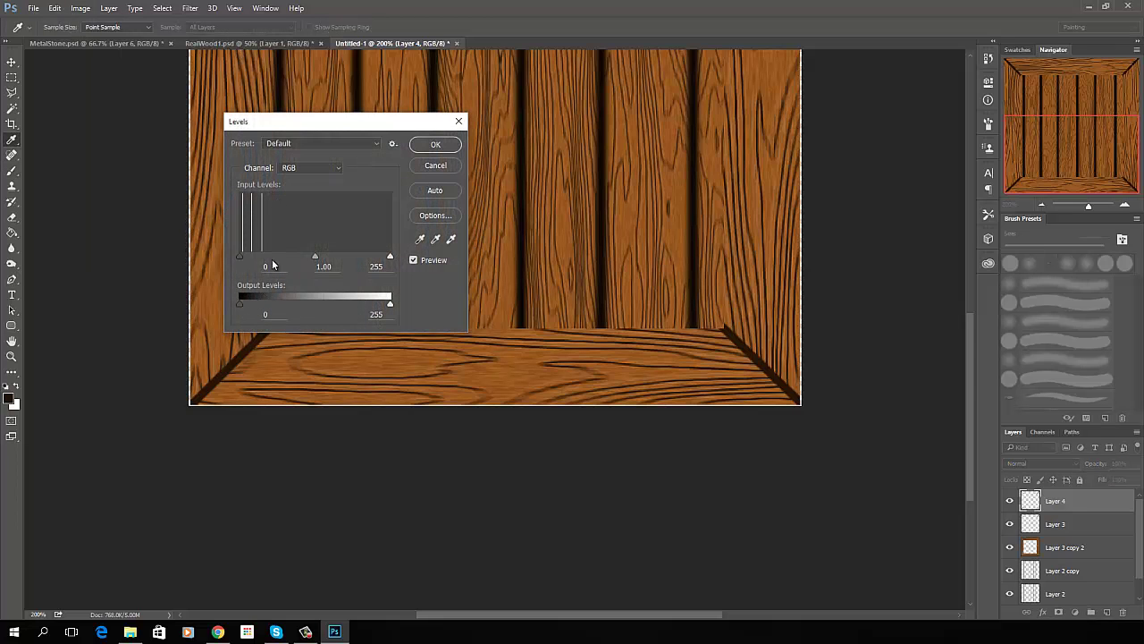
pyautogui.moveTo(238, 257); pyautogui.dragTo(388, 257)
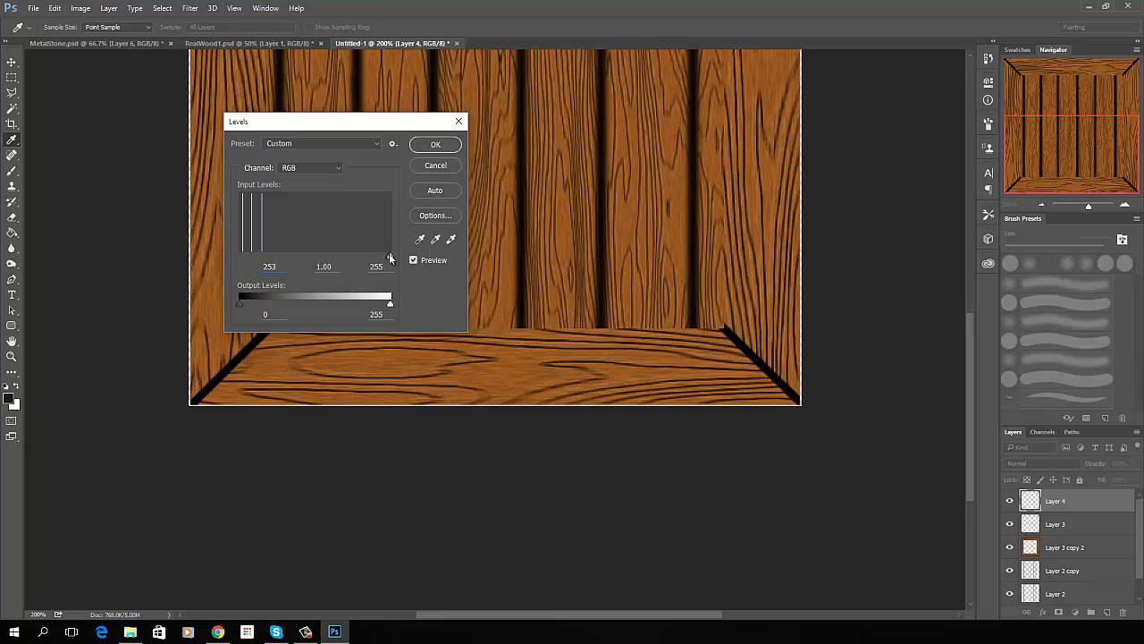
pyautogui.click(435, 145)
# Apply a Gaussian Blur with a 2.9-pixel radius to the corner lines on Layer 3
pyautogui.press('b')
pyautogui.click(1055, 524)
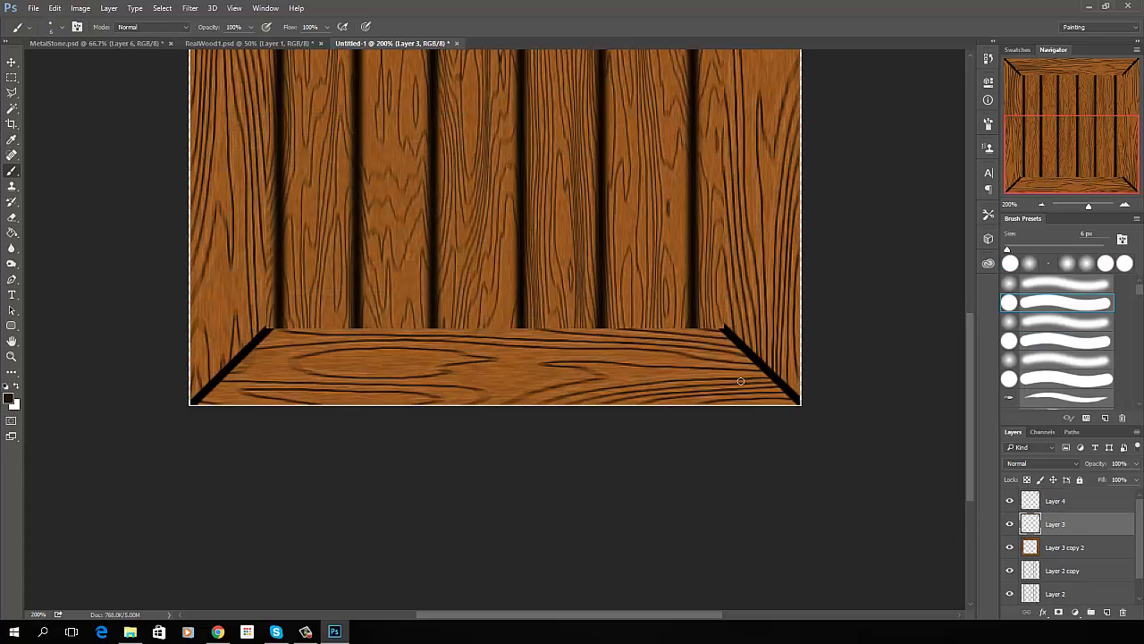
pyautogui.click(186, 9)
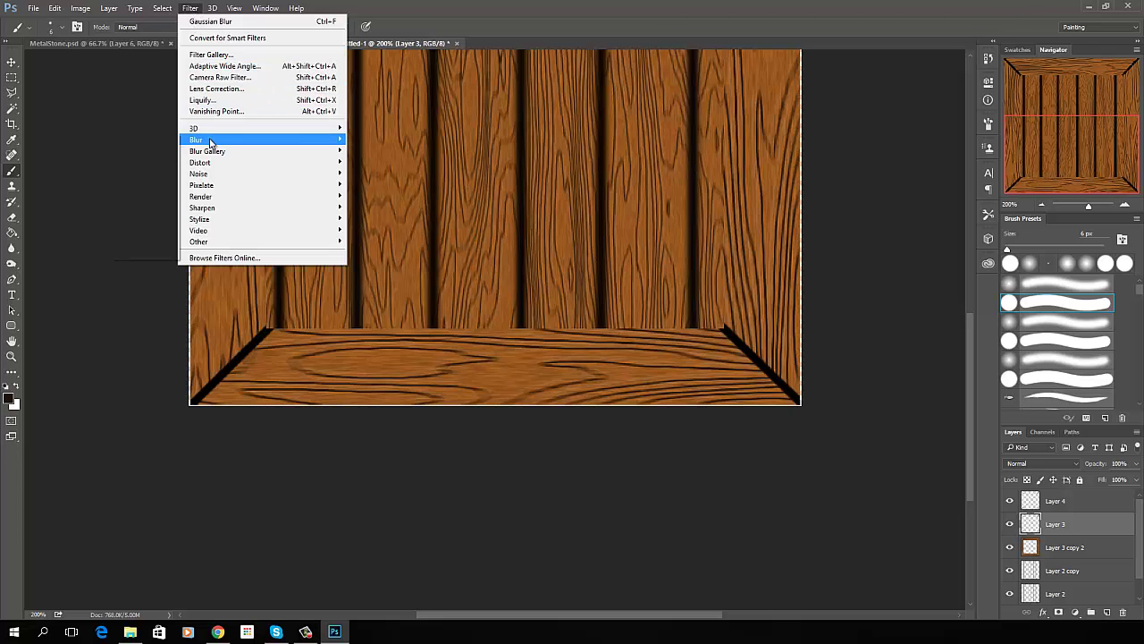
pyautogui.moveTo(211, 143)
pyautogui.click(133, 186)
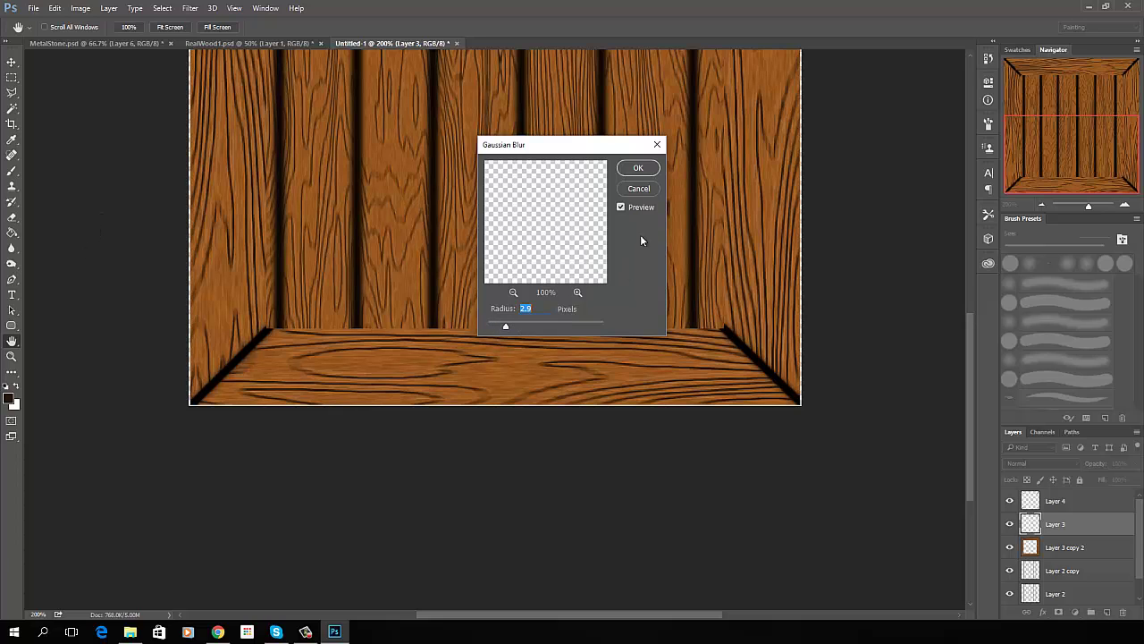
pyautogui.click(638, 168)
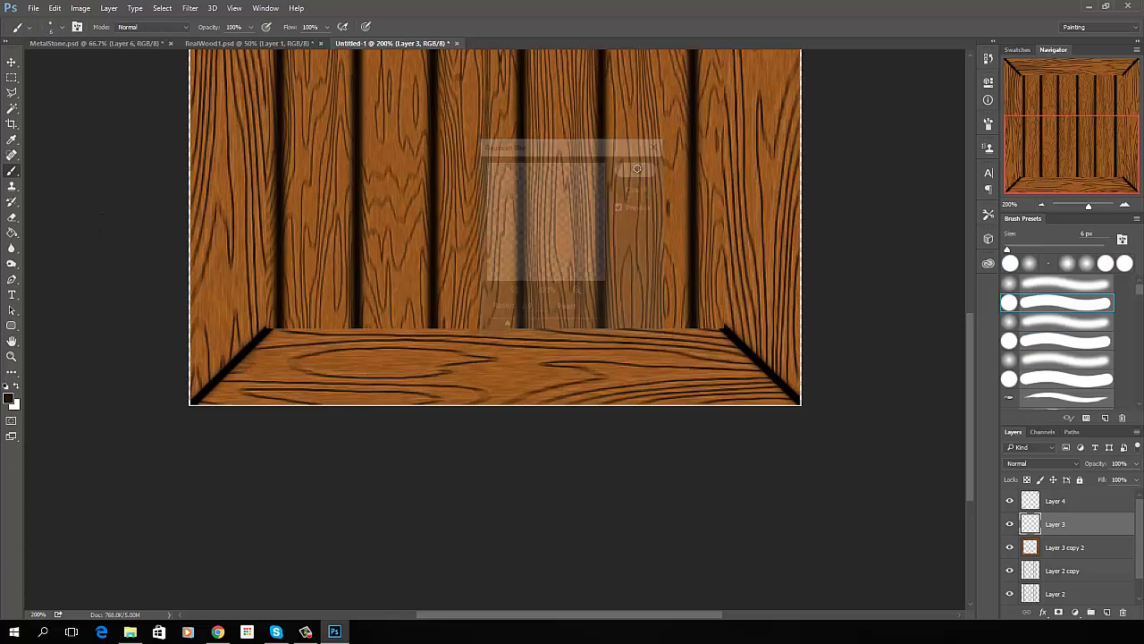
# Soften the black corner lines on Layer 4 with a Gaussian Blur whose radius is smaller than 2.9 pixels
pyautogui.click(1072, 505)
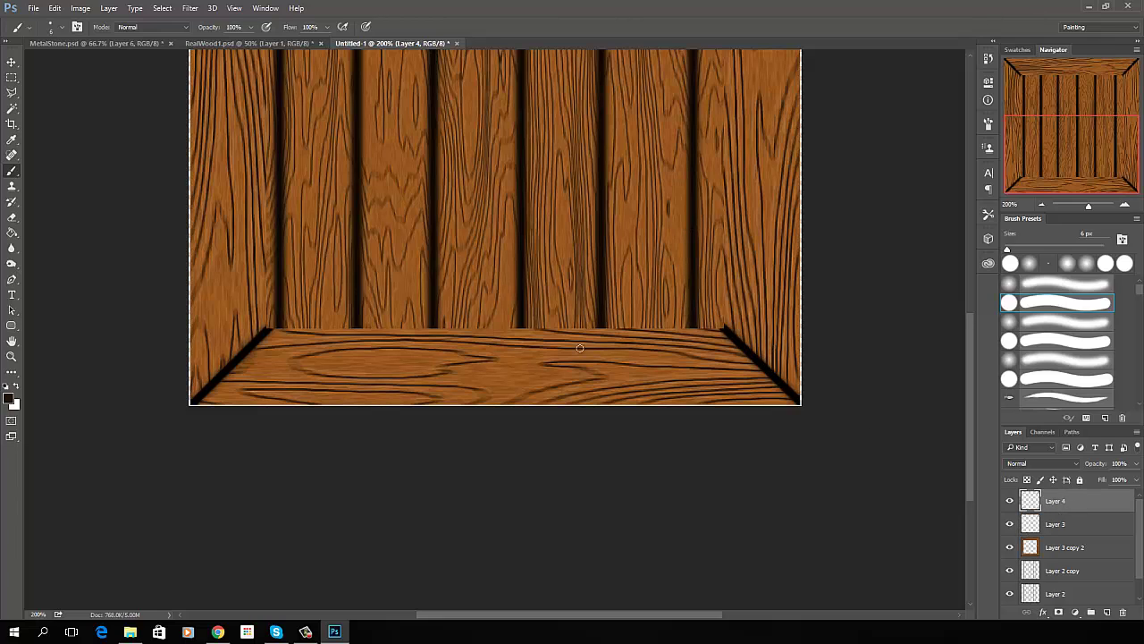
pyautogui.click(195, 9)
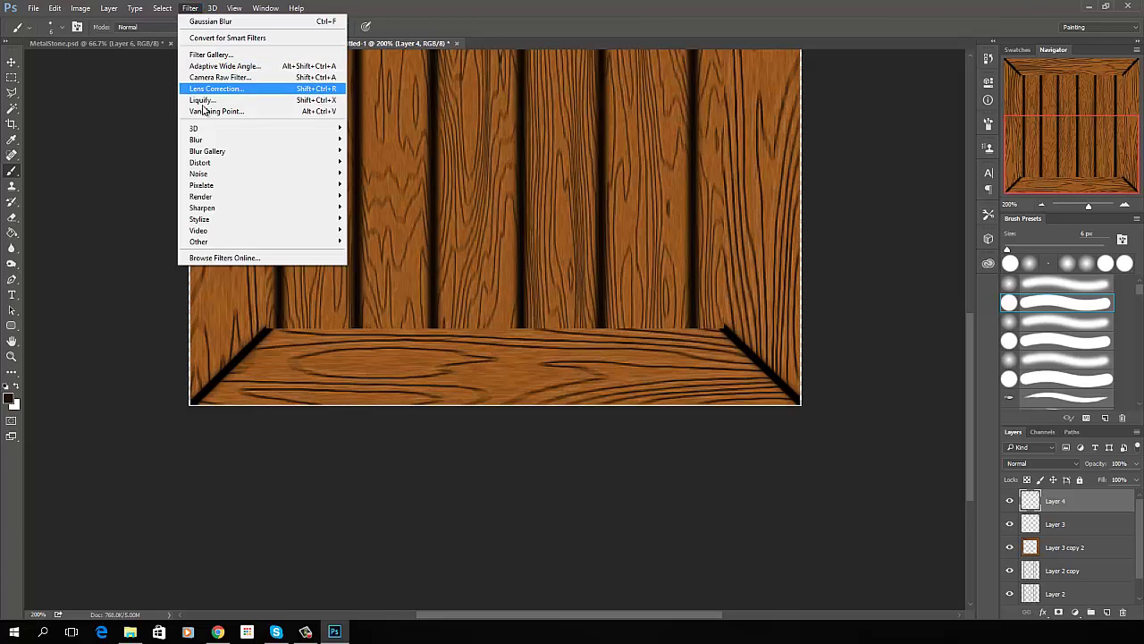
pyautogui.moveTo(209, 143)
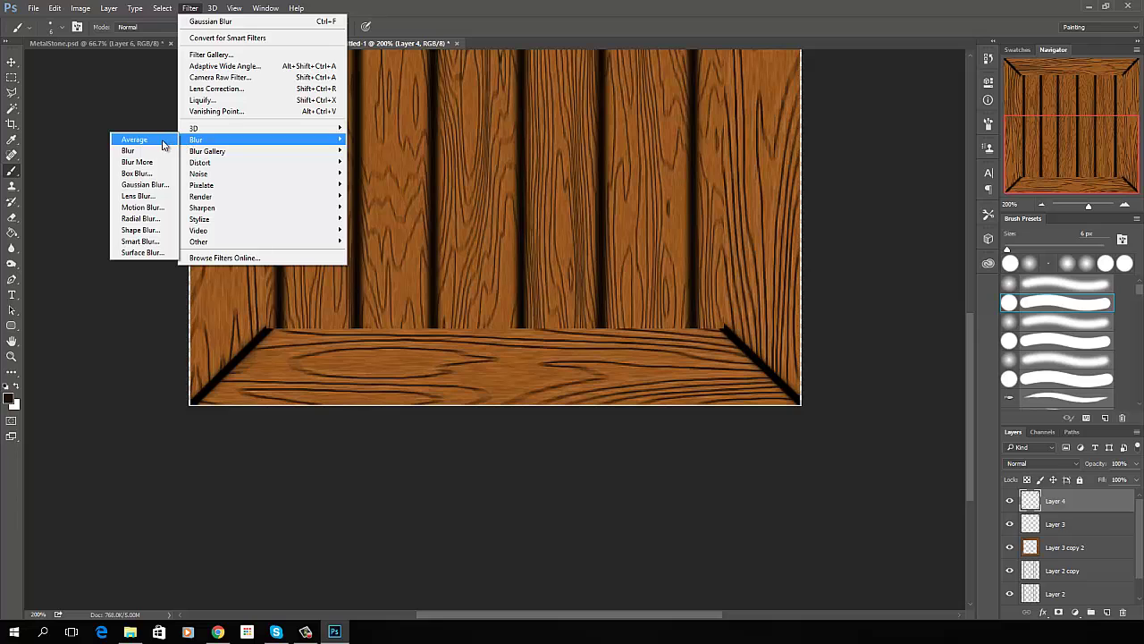
pyautogui.click(145, 184)
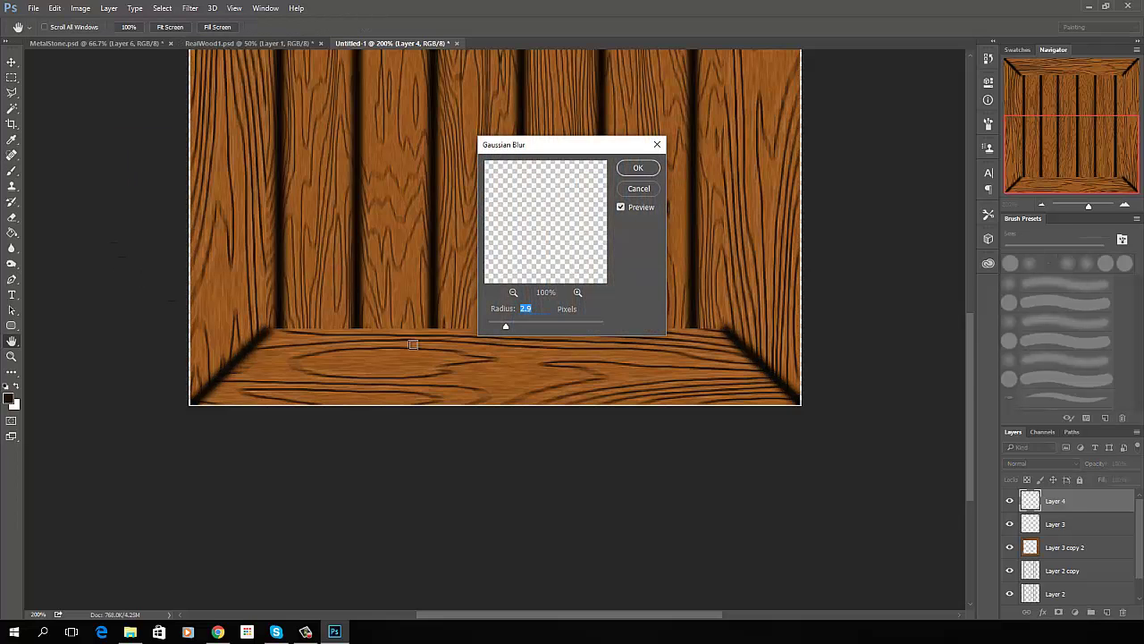
pyautogui.moveTo(506, 328); pyautogui.dragTo(498, 327)
pyautogui.click(638, 168)
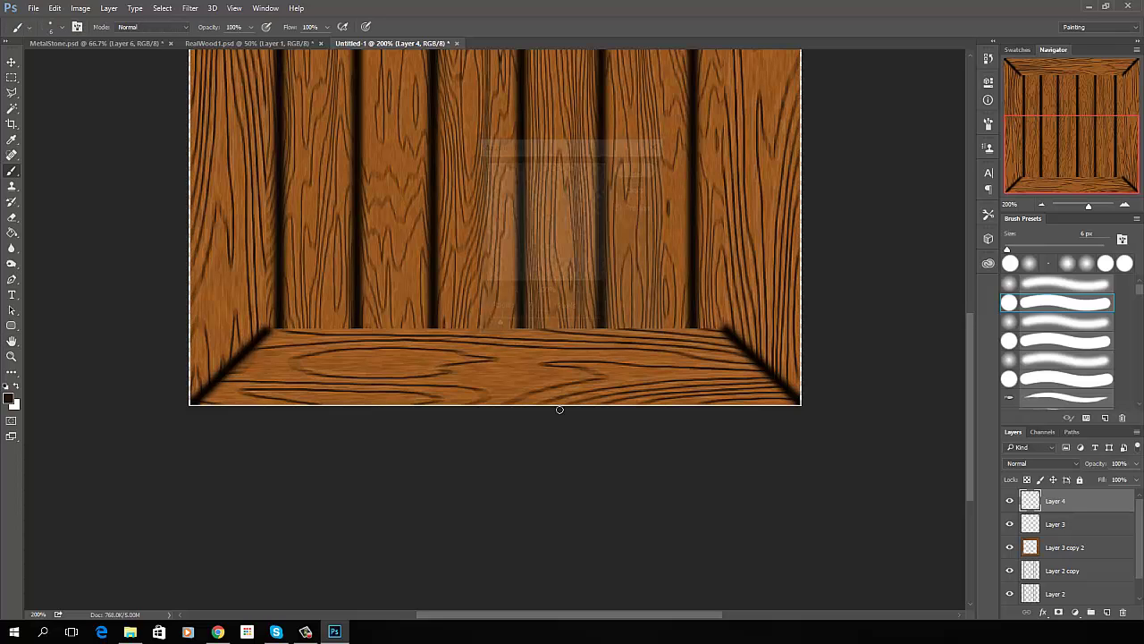